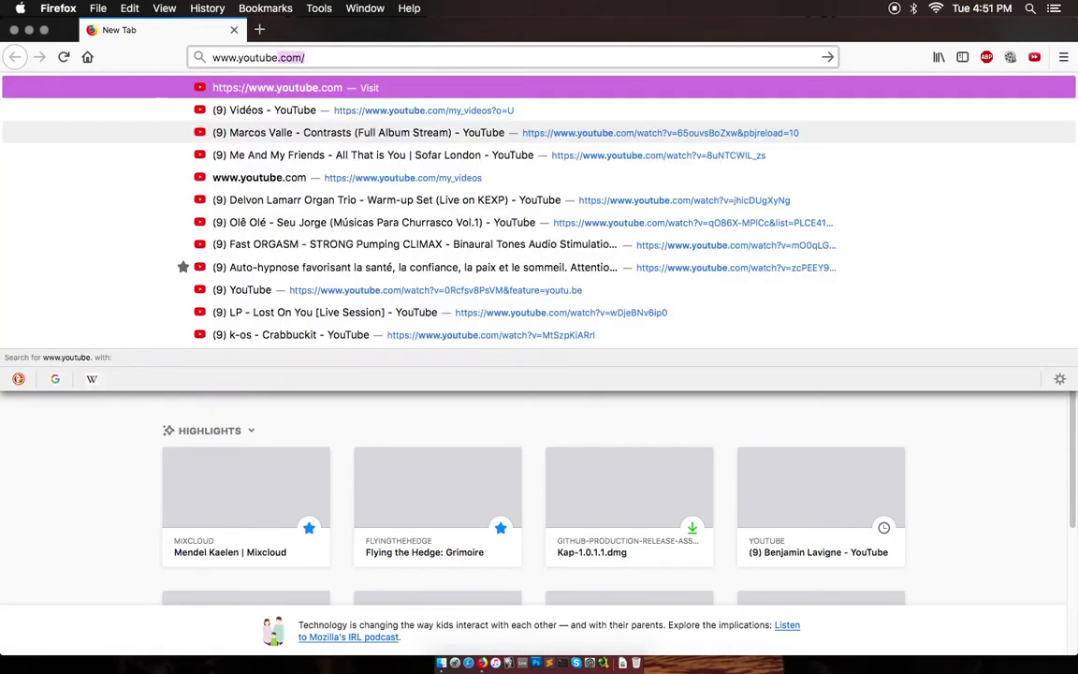
Load youtube.com in Firefox and start signing in with SE CONNECTER.
{"action": "type", "text": "com/"}
{"action": "key", "text": "Return"}
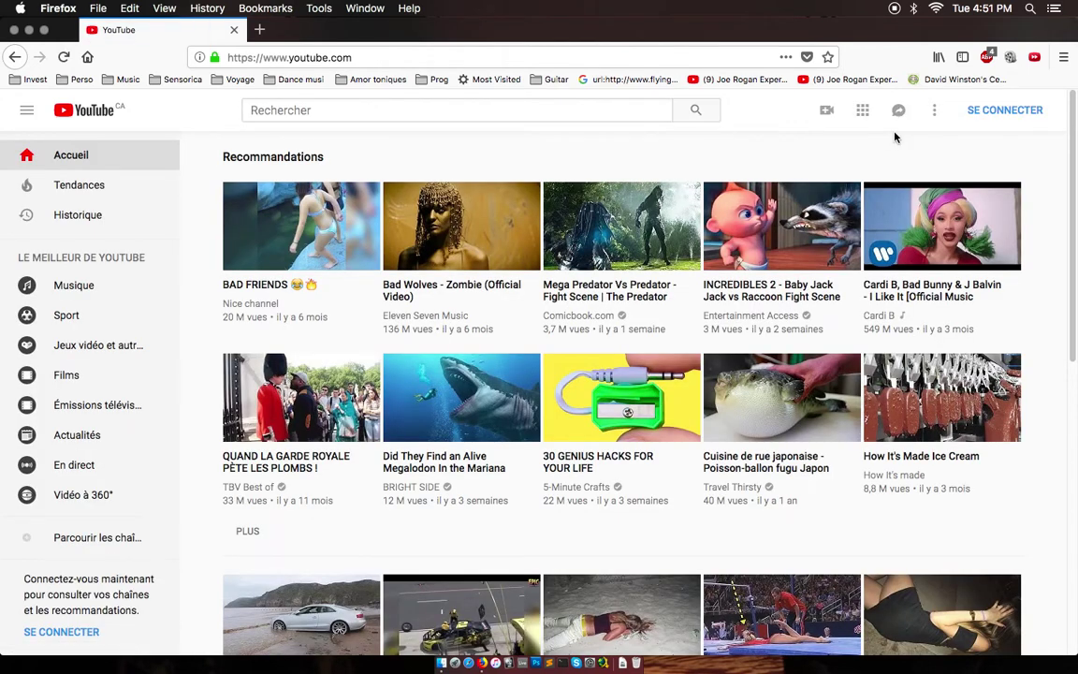
{"action": "left_click", "coordinate": [1000, 110]}
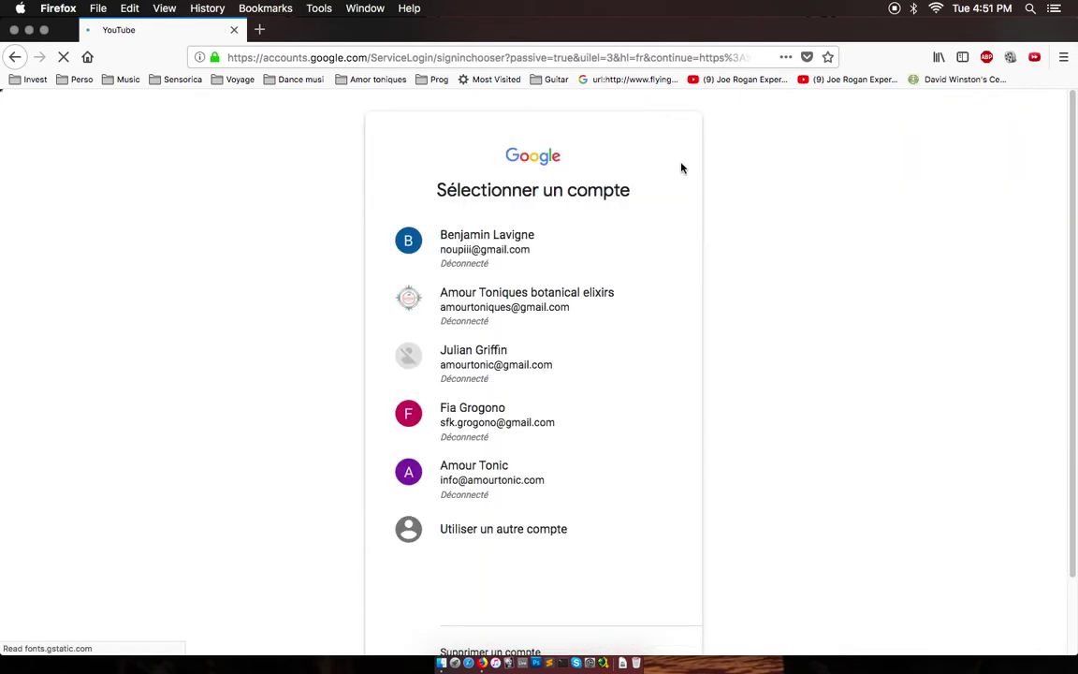
Sign in with the chosen Google account and password, then go to the channel's playlists.
{"action": "left_click", "coordinate": [470, 248]}
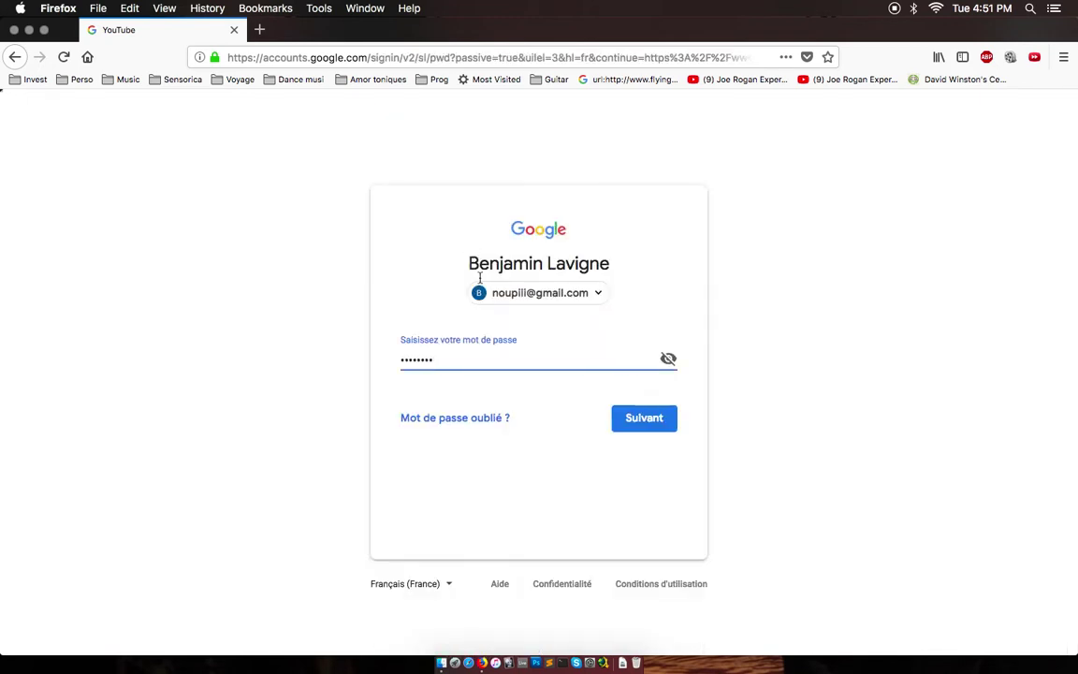
{"action": "left_click", "coordinate": [628, 417]}
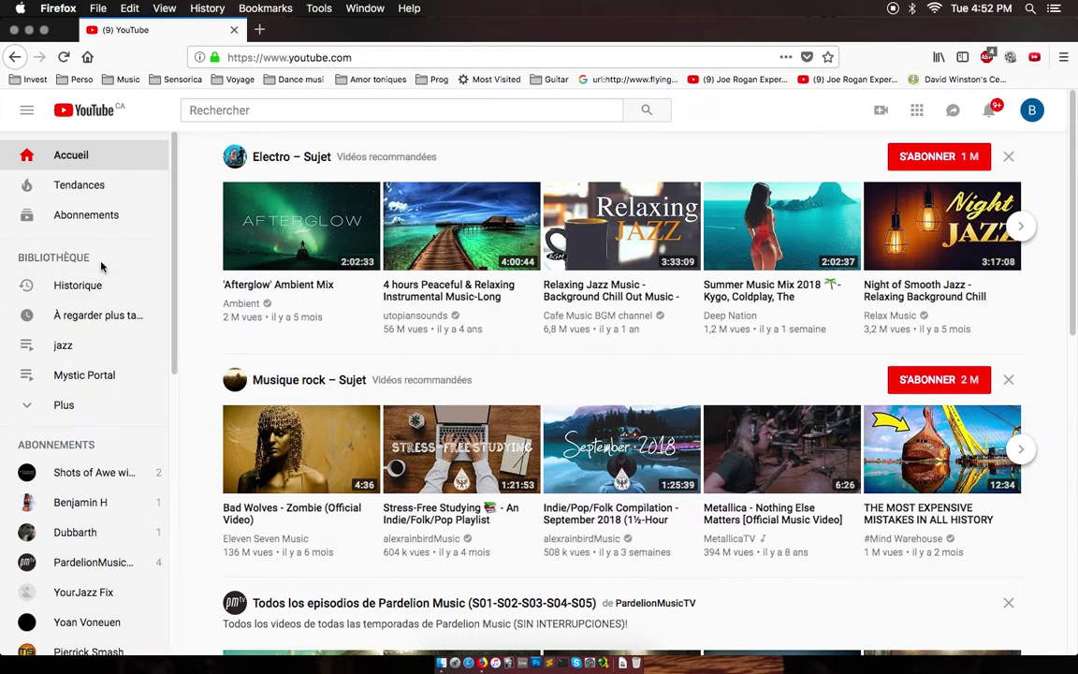
{"action": "left_click", "coordinate": [48, 261]}
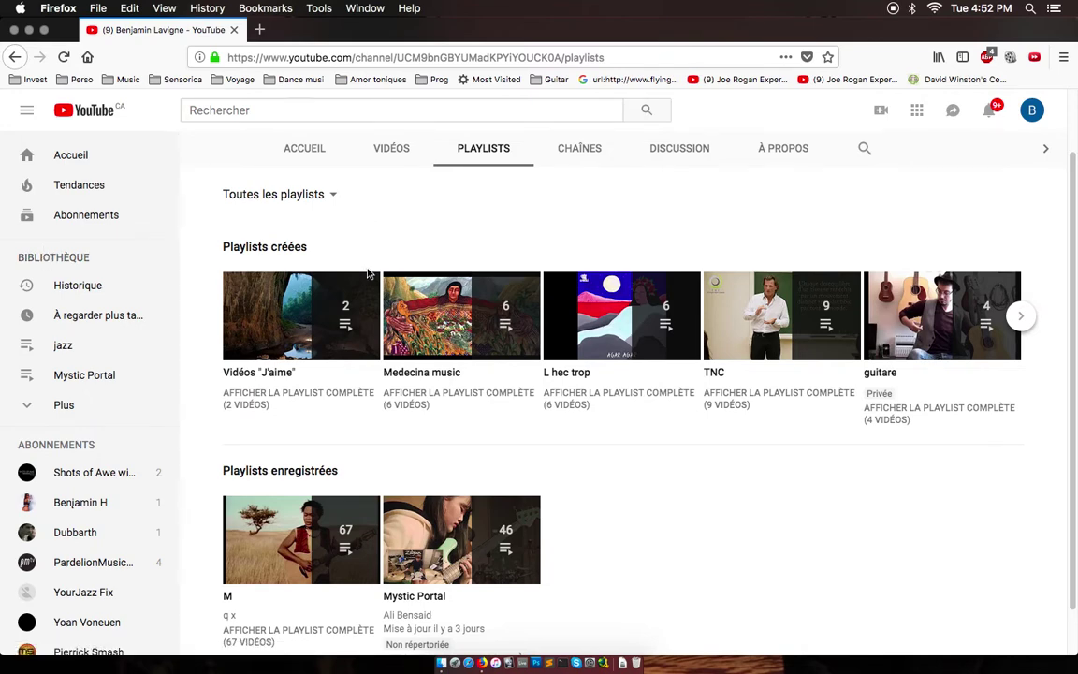
Open Creator Studio and show the Video Manager's Playlists list.
{"action": "scroll", "coordinate": [368, 272], "scroll_direction": "down", "scroll_amount": 1}
{"action": "scroll", "coordinate": [368, 273], "scroll_direction": "up", "scroll_amount": 3}
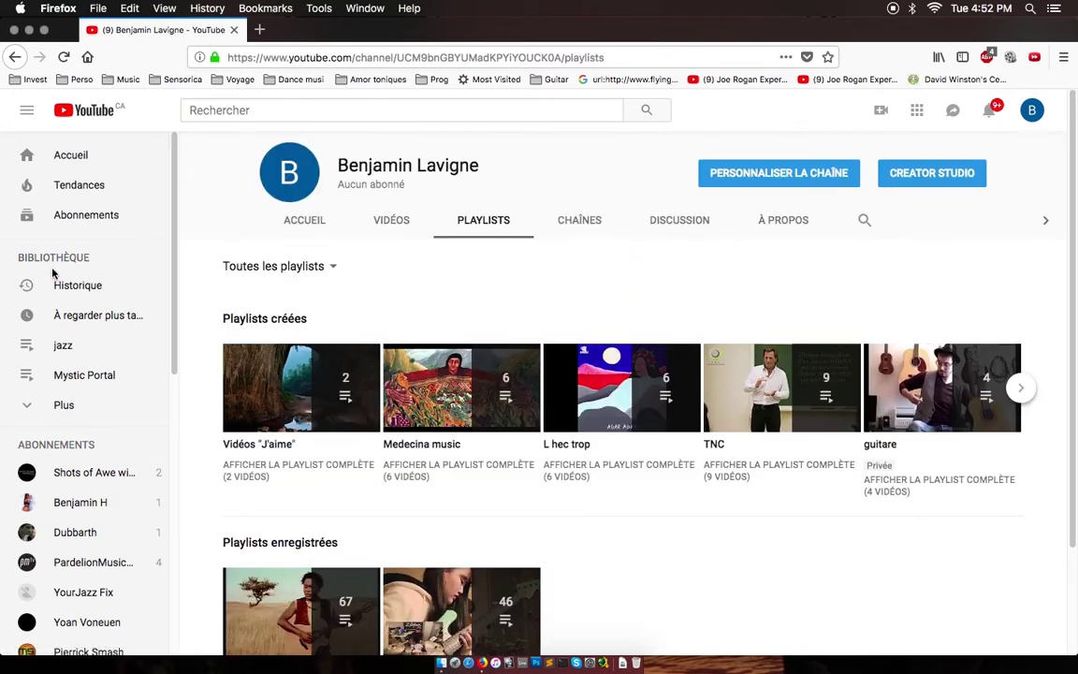
{"action": "left_click", "coordinate": [26, 110]}
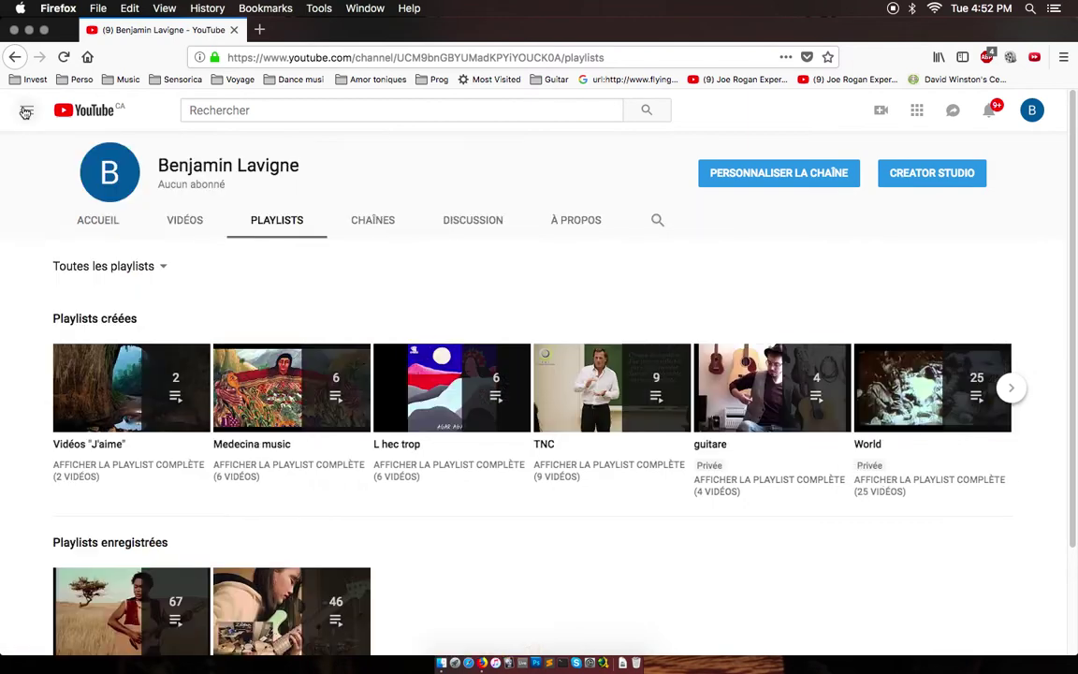
{"action": "left_click", "coordinate": [26, 110]}
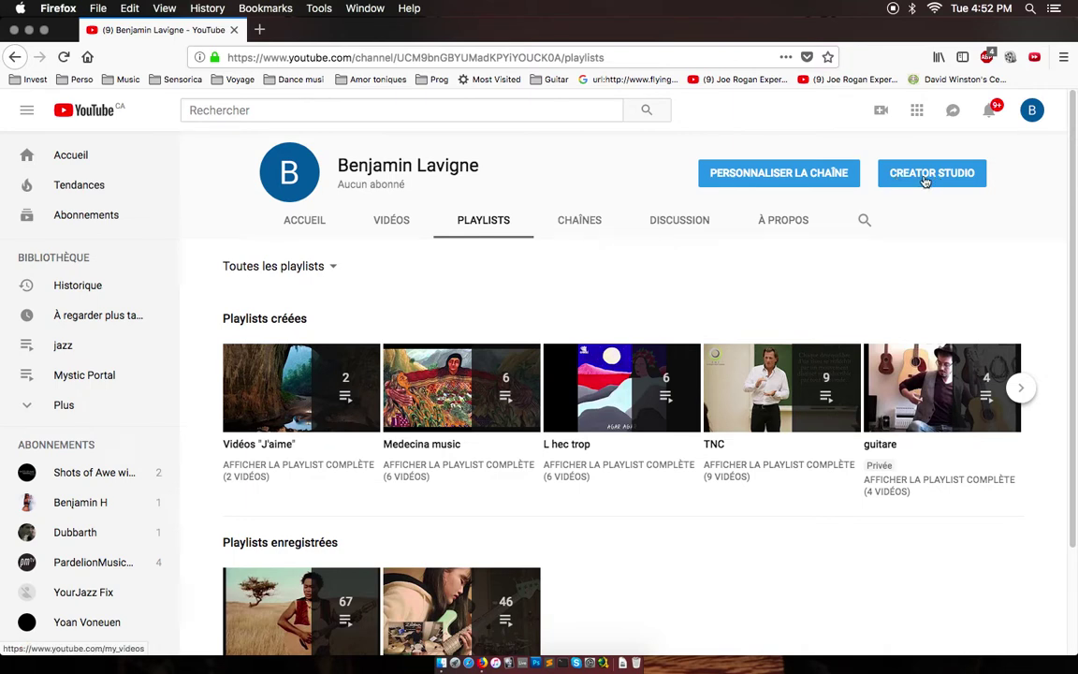
{"action": "left_click", "coordinate": [928, 179]}
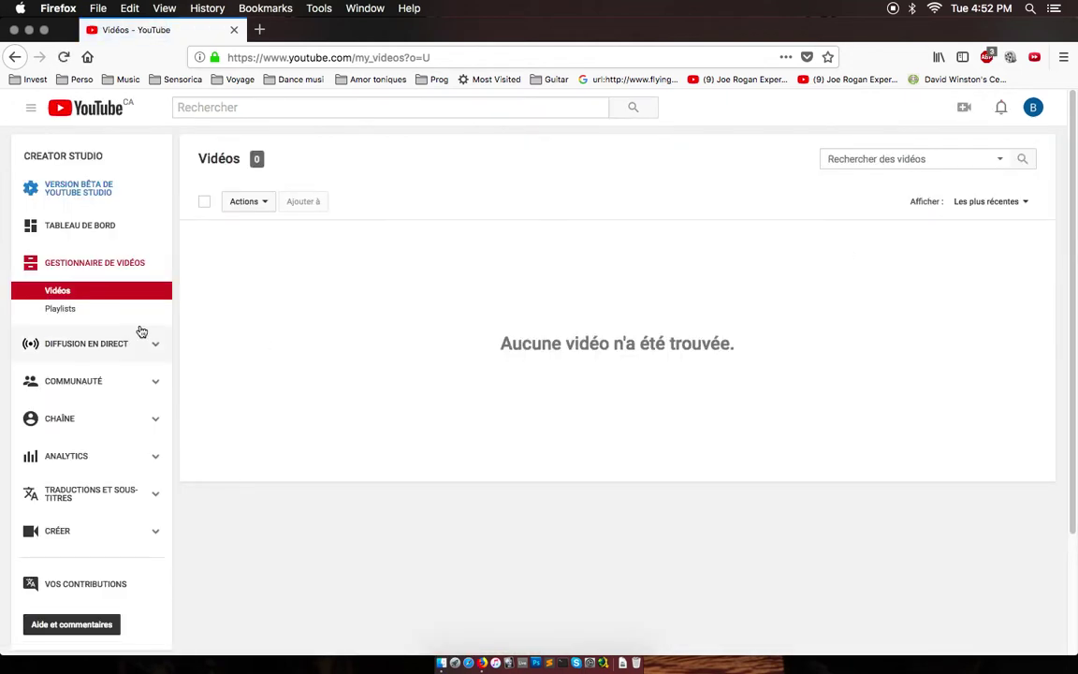
{"action": "left_click", "coordinate": [64, 316]}
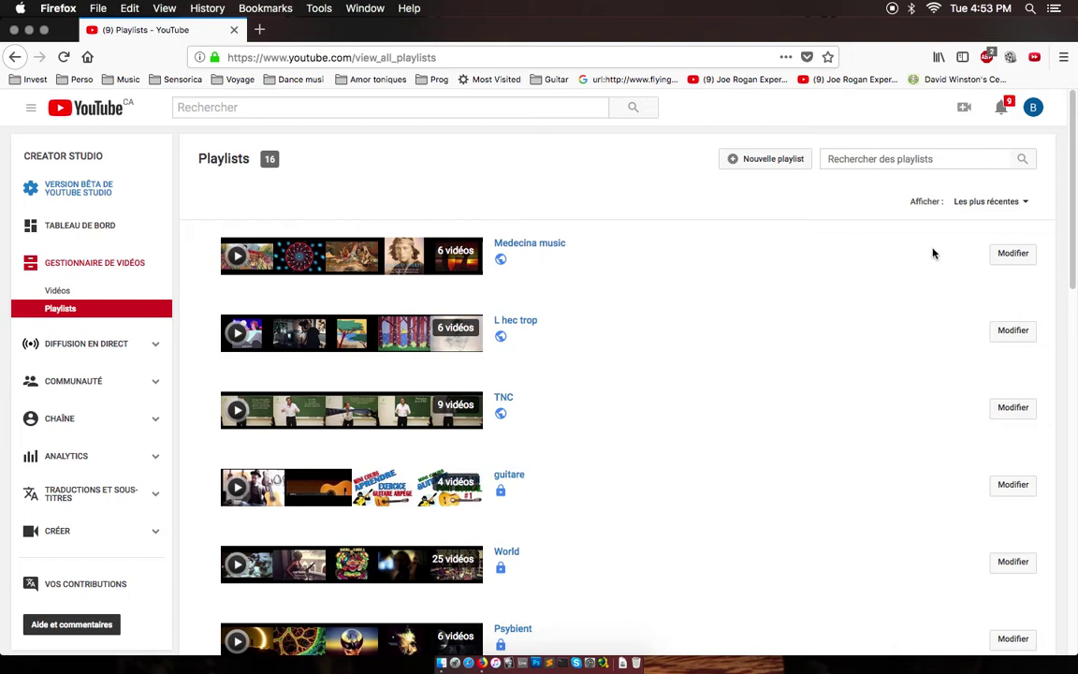
Create a new playlist titled M.H.T with Non répertoriée (unlisted) privacy.
{"action": "left_click", "coordinate": [759, 162]}
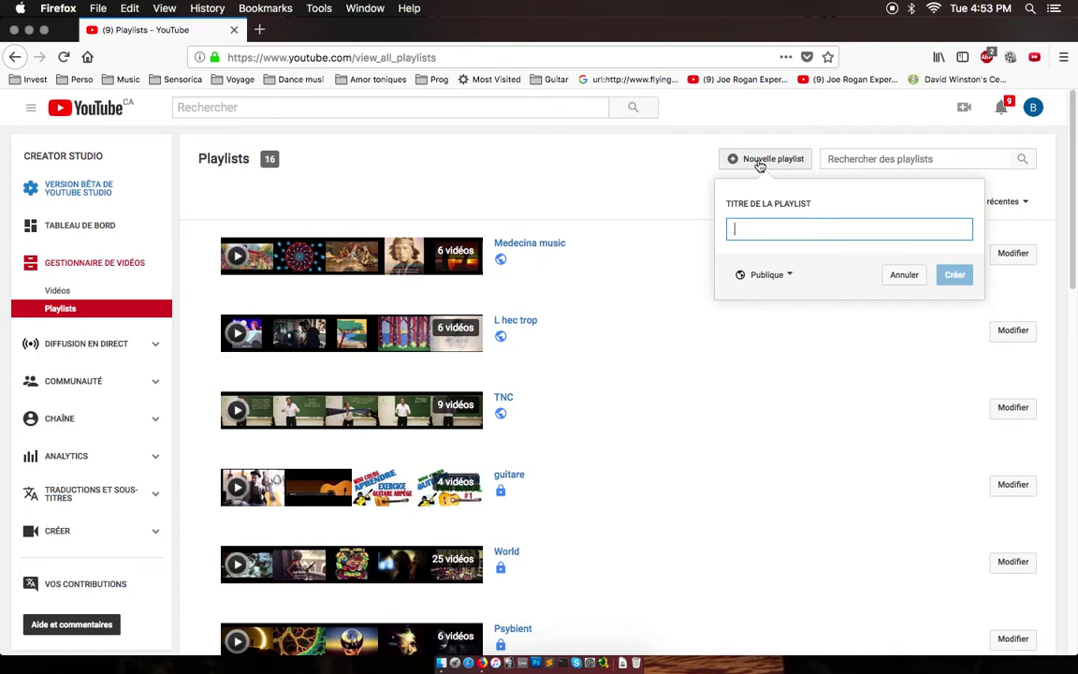
{"action": "type", "text": "M."}
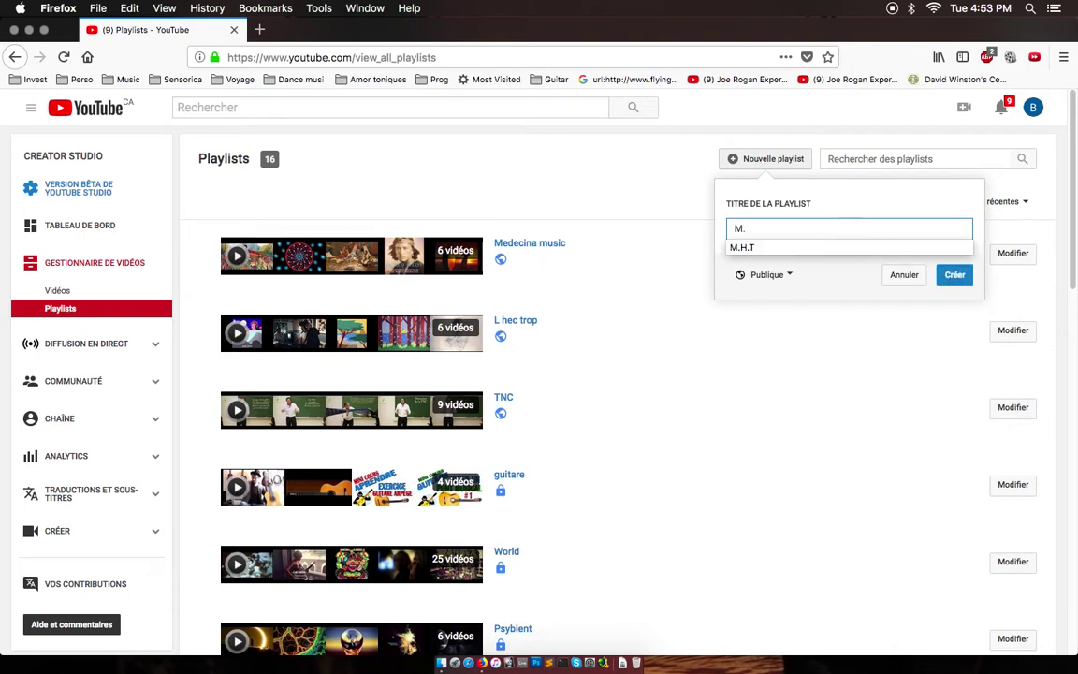
{"action": "type", "text": "H.T"}
{"action": "left_click", "coordinate": [765, 274]}
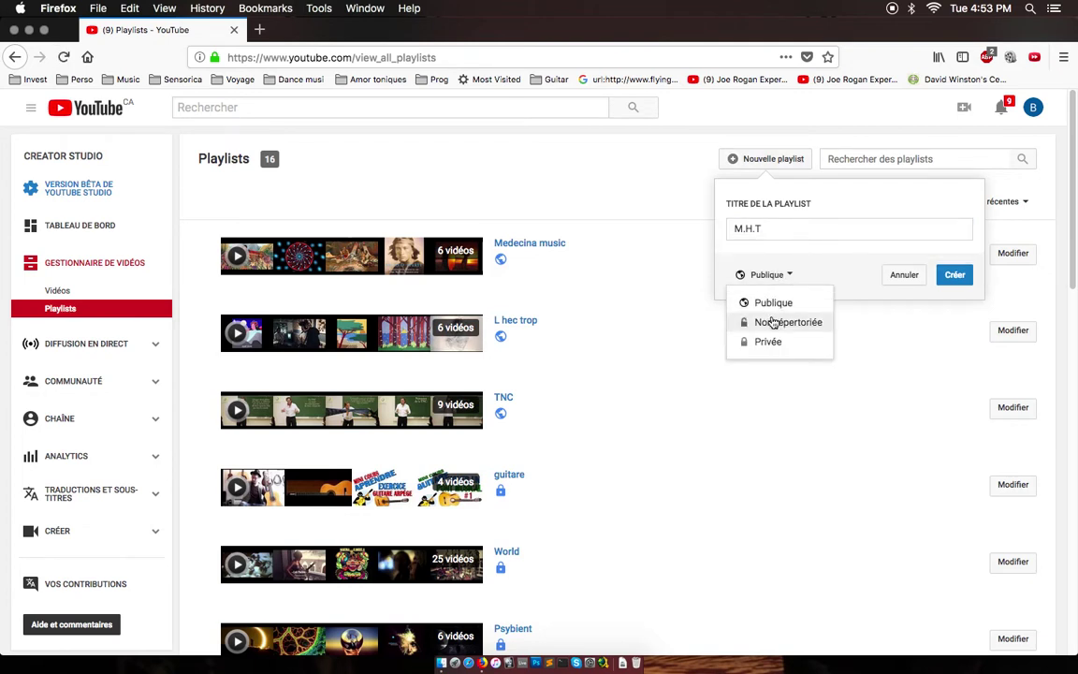
{"action": "left_click", "coordinate": [772, 322]}
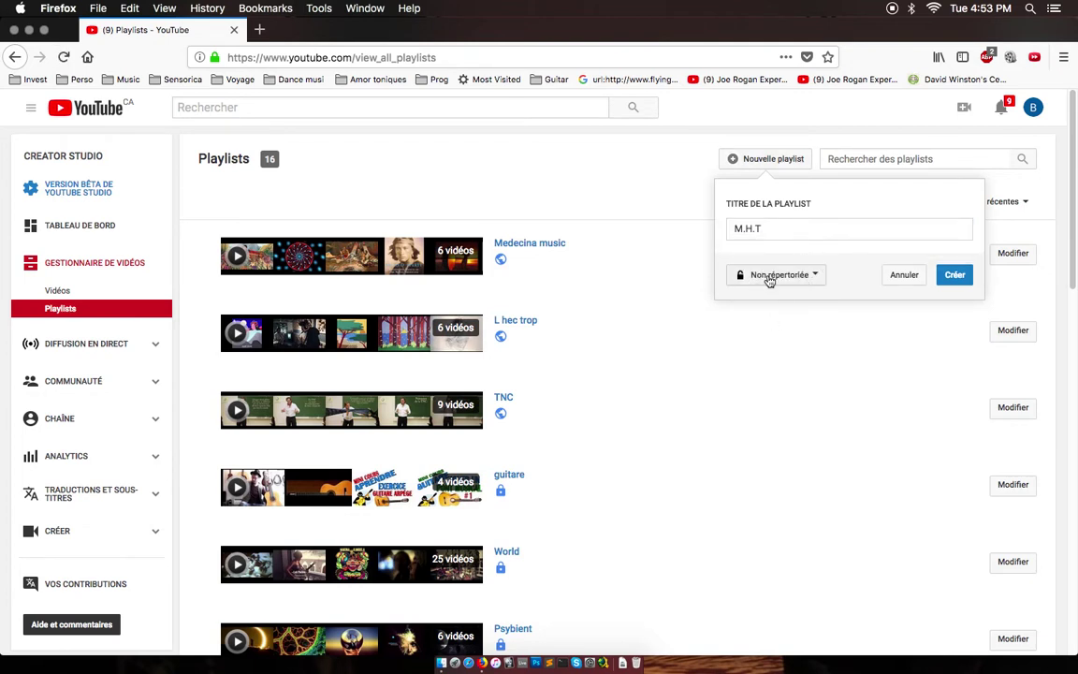
{"action": "left_click", "coordinate": [955, 276]}
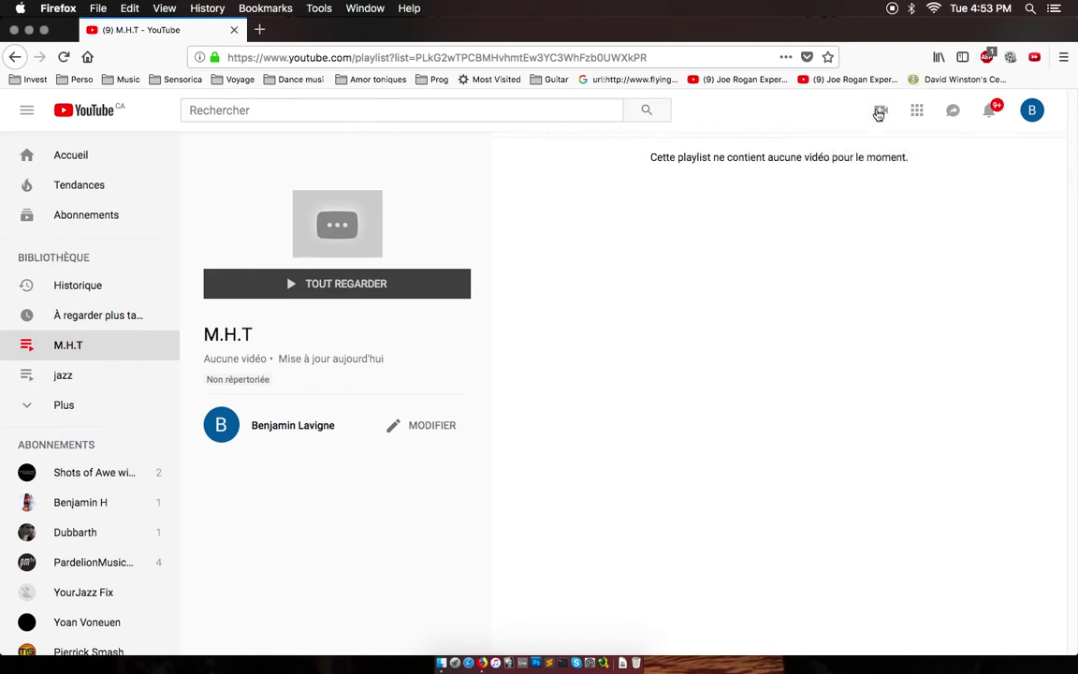
Open Mettre en ligne une vidéo and set upload privacy to Non répertoriée.
{"action": "left_click", "coordinate": [880, 112]}
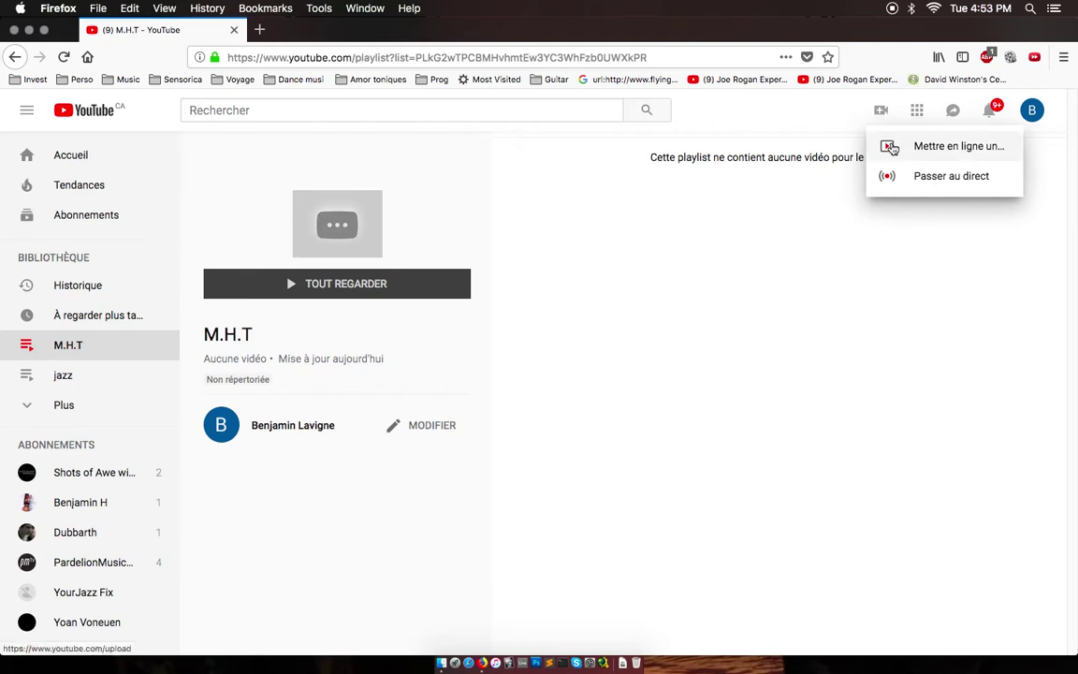
{"action": "left_click", "coordinate": [891, 147]}
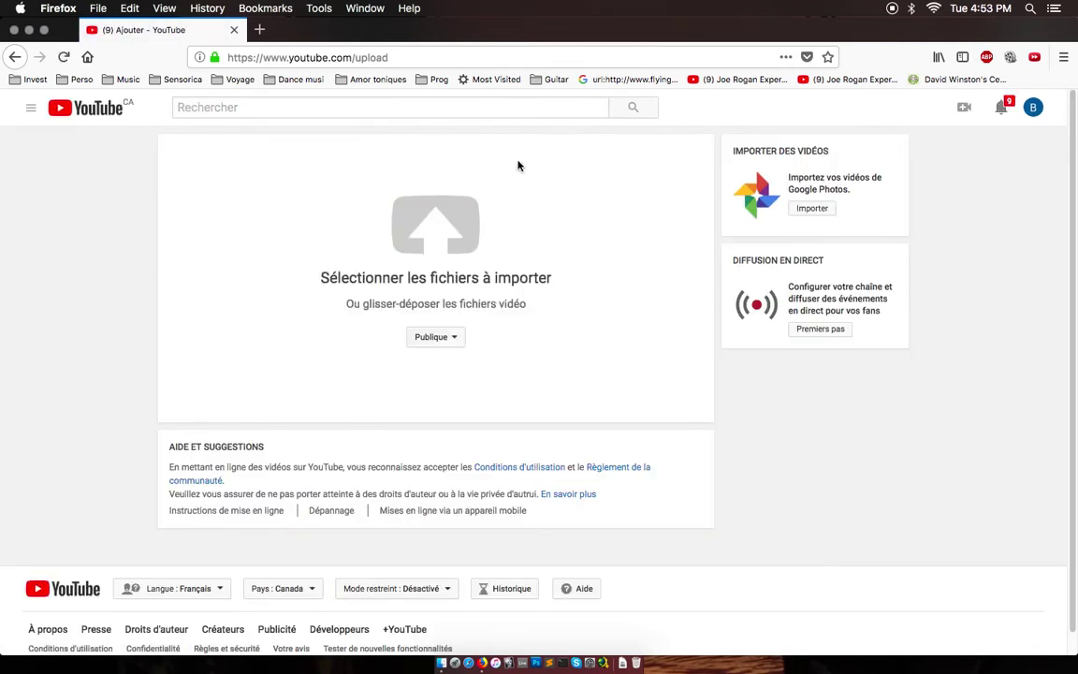
{"action": "left_click", "coordinate": [434, 339]}
{"action": "left_click", "coordinate": [439, 383]}
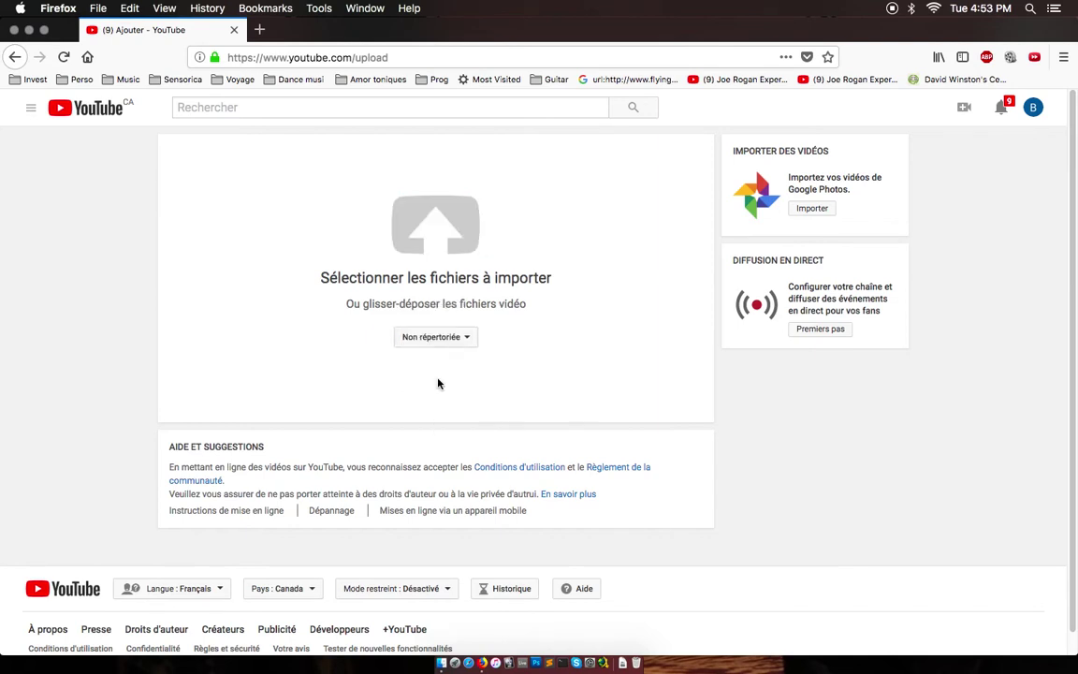
Upload Kapture 2018-09-18 at 14.23.08.mp4 from the Movies > Kaptures folder.
{"action": "left_click", "coordinate": [436, 246]}
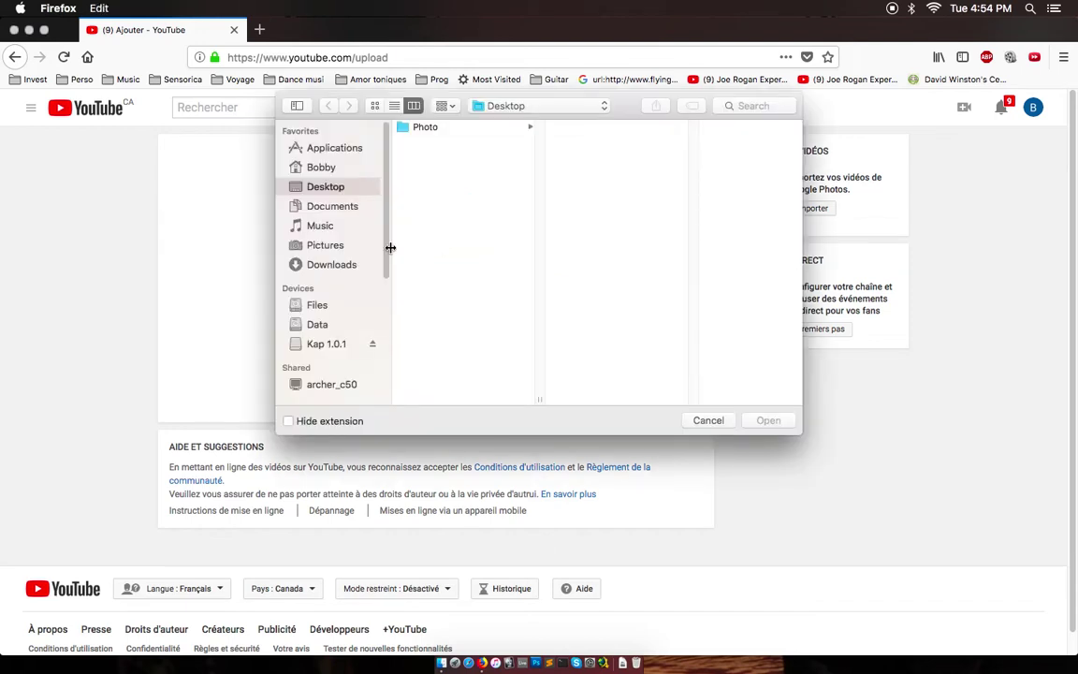
{"action": "left_click", "coordinate": [321, 167]}
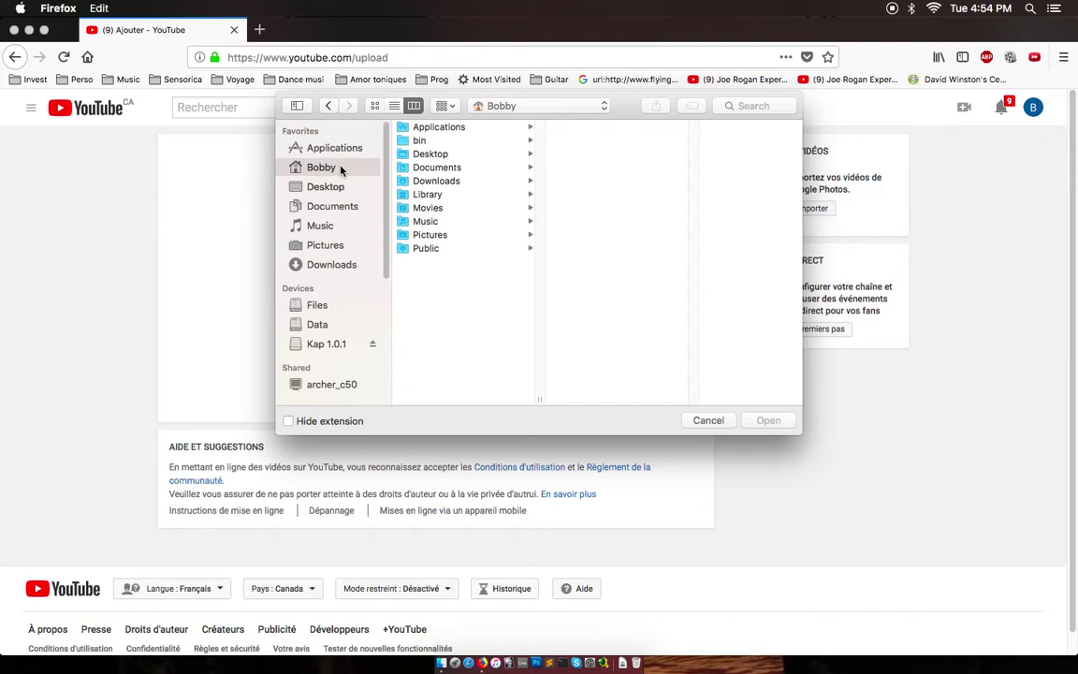
{"action": "left_click", "coordinate": [433, 168]}
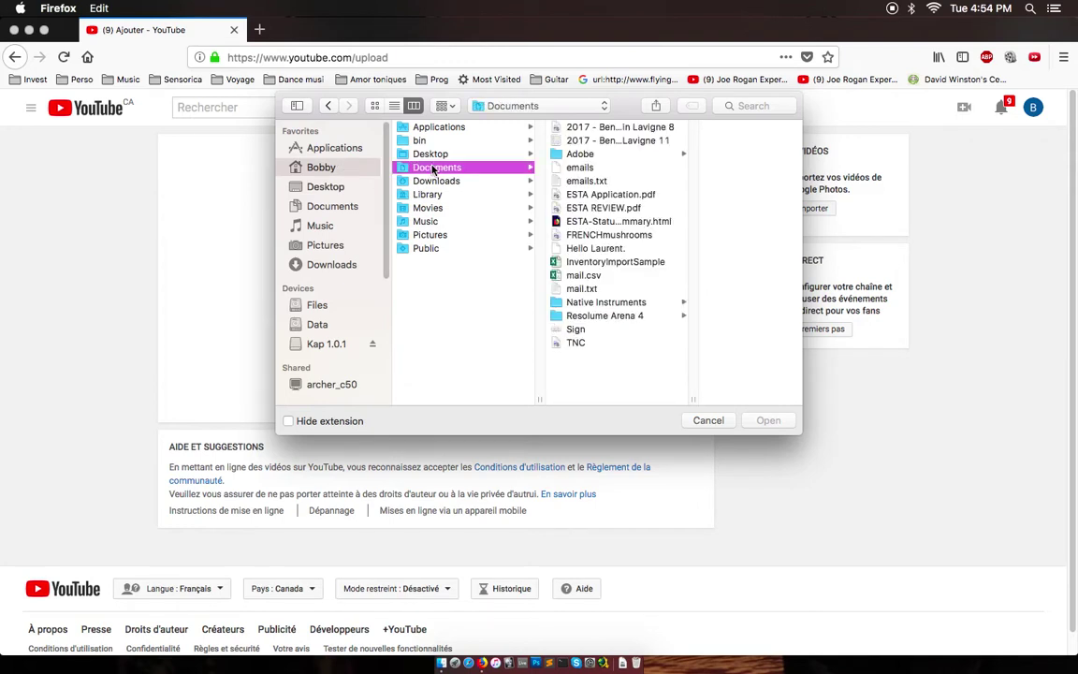
{"action": "left_click", "coordinate": [472, 208]}
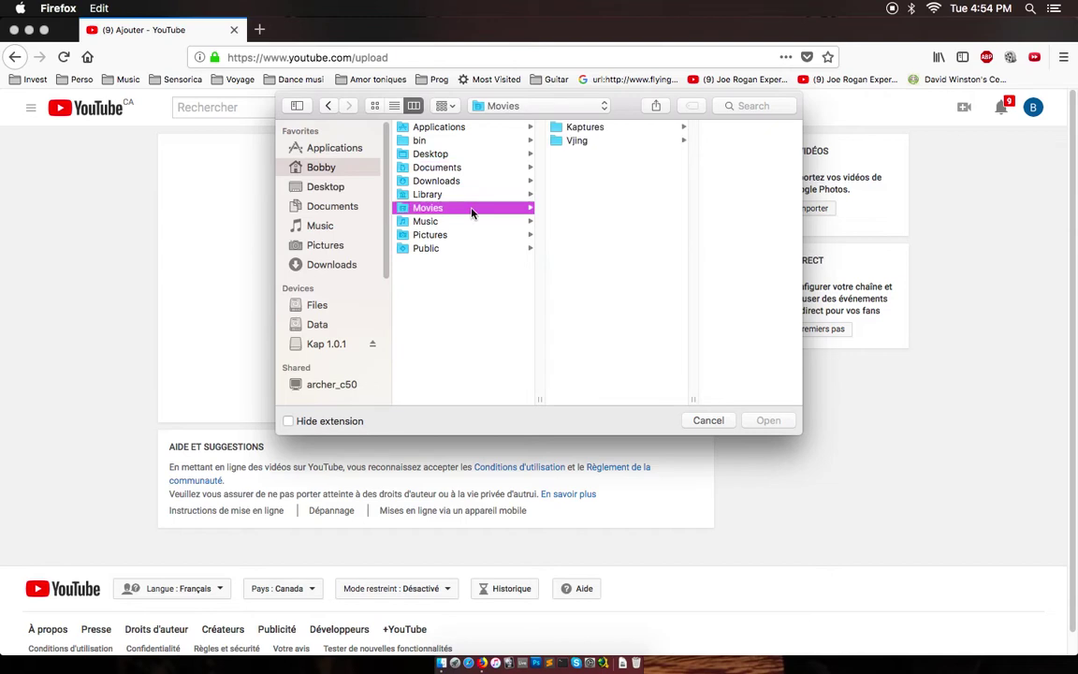
{"action": "left_click", "coordinate": [572, 127]}
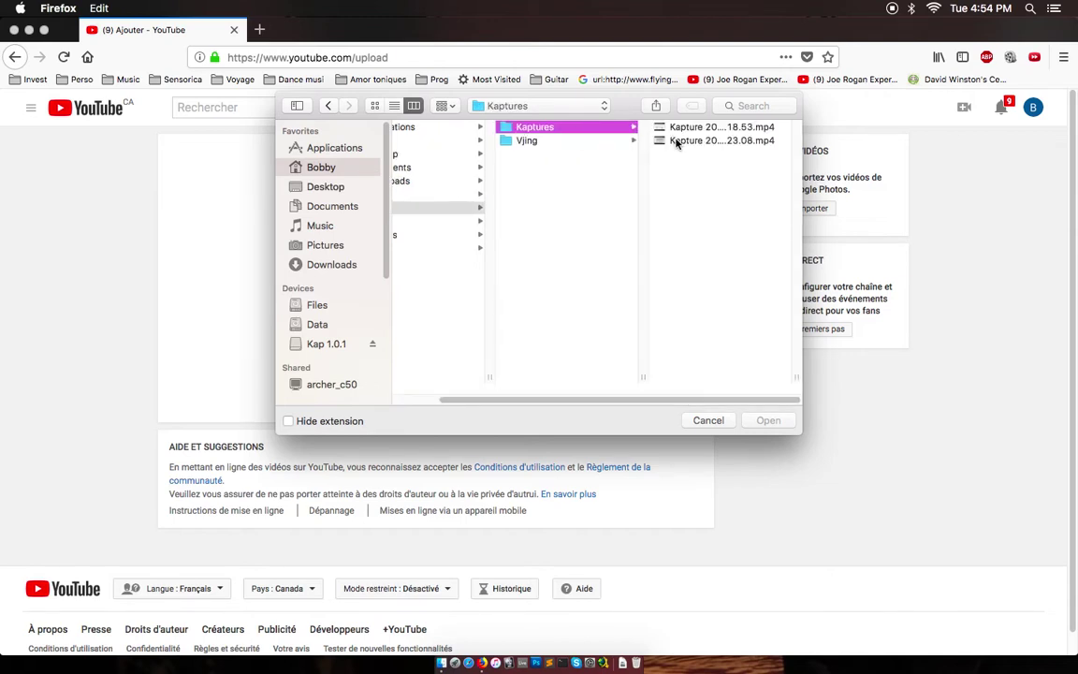
{"action": "left_click", "coordinate": [676, 141]}
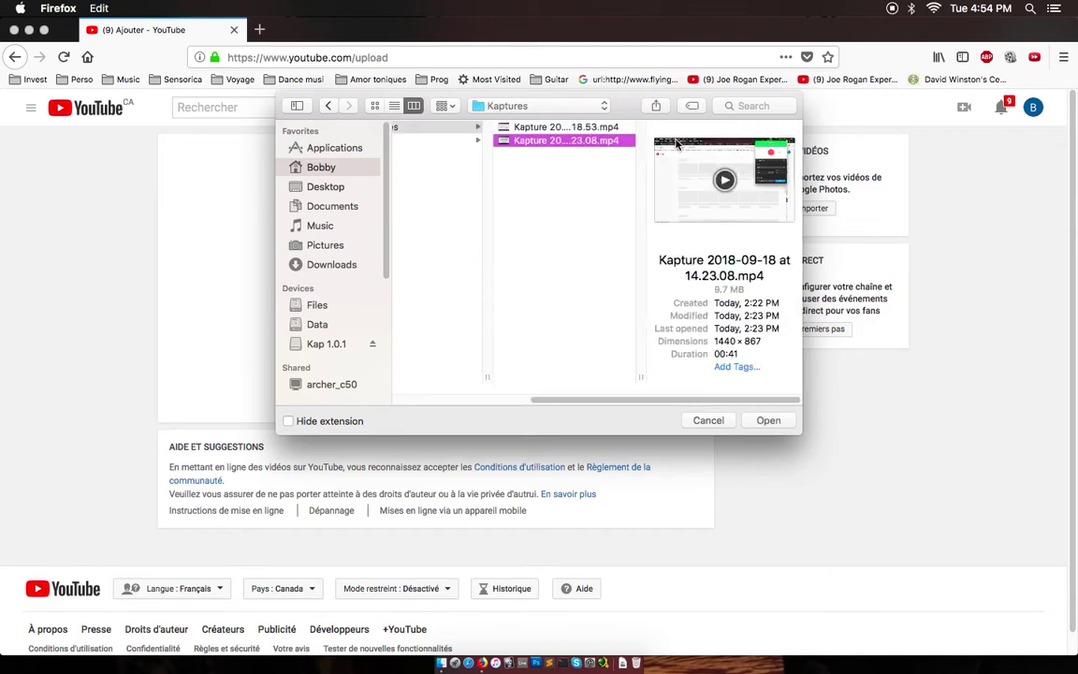
{"action": "left_click", "coordinate": [771, 422]}
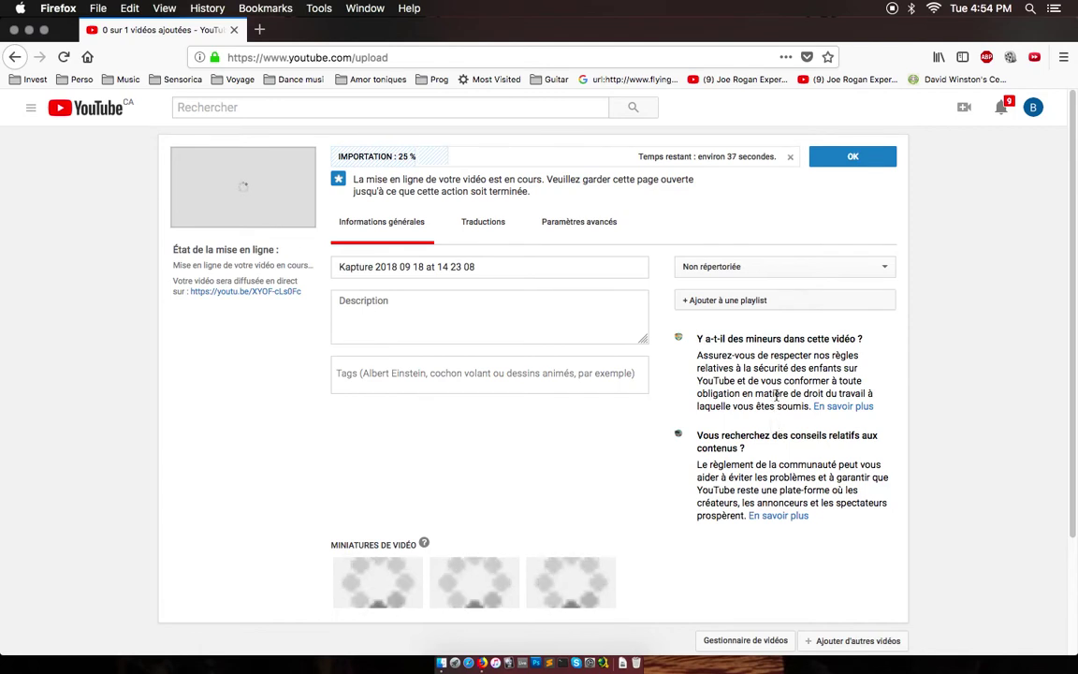
Add the uploading video to the M.H.T playlist.
{"action": "left_click", "coordinate": [718, 300]}
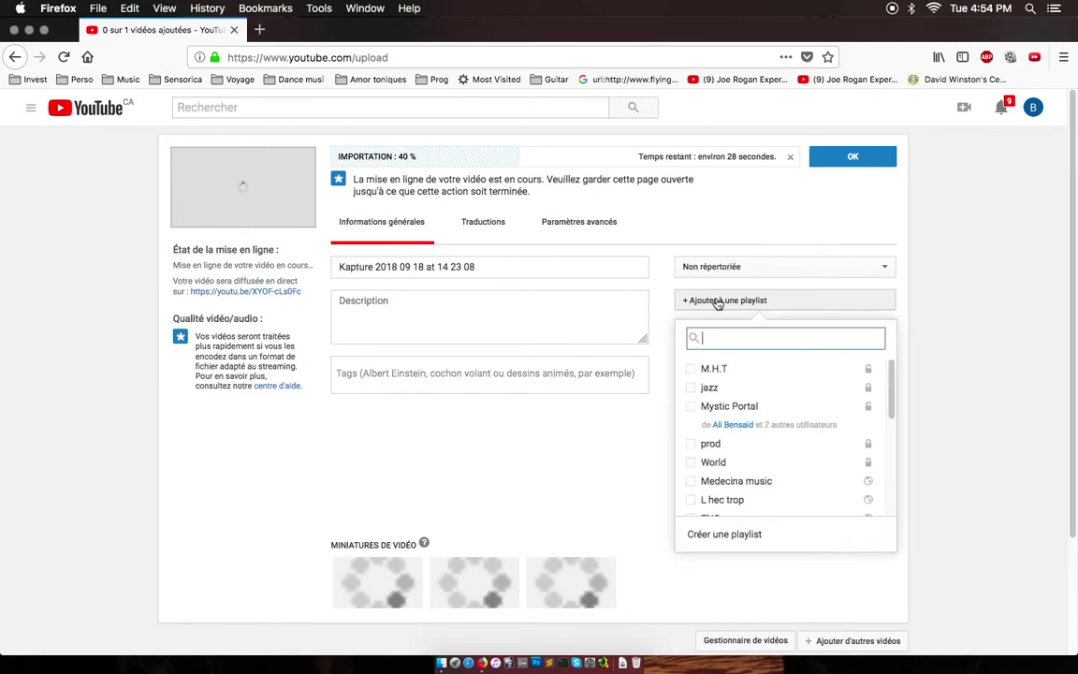
{"action": "left_click", "coordinate": [716, 373]}
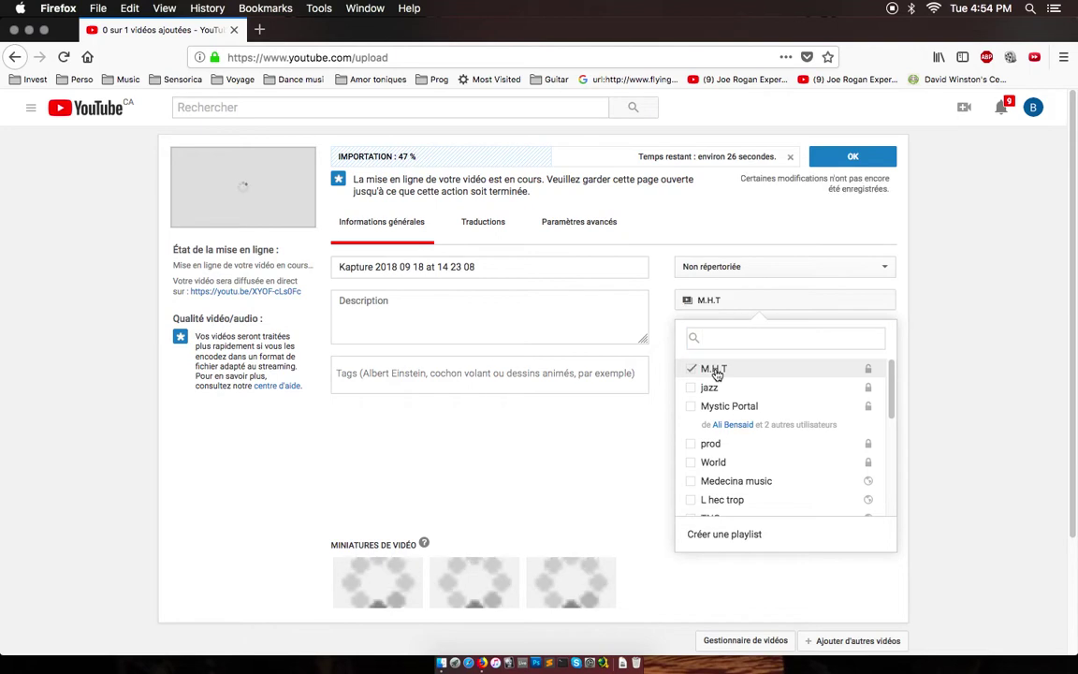
{"action": "left_click", "coordinate": [936, 319]}
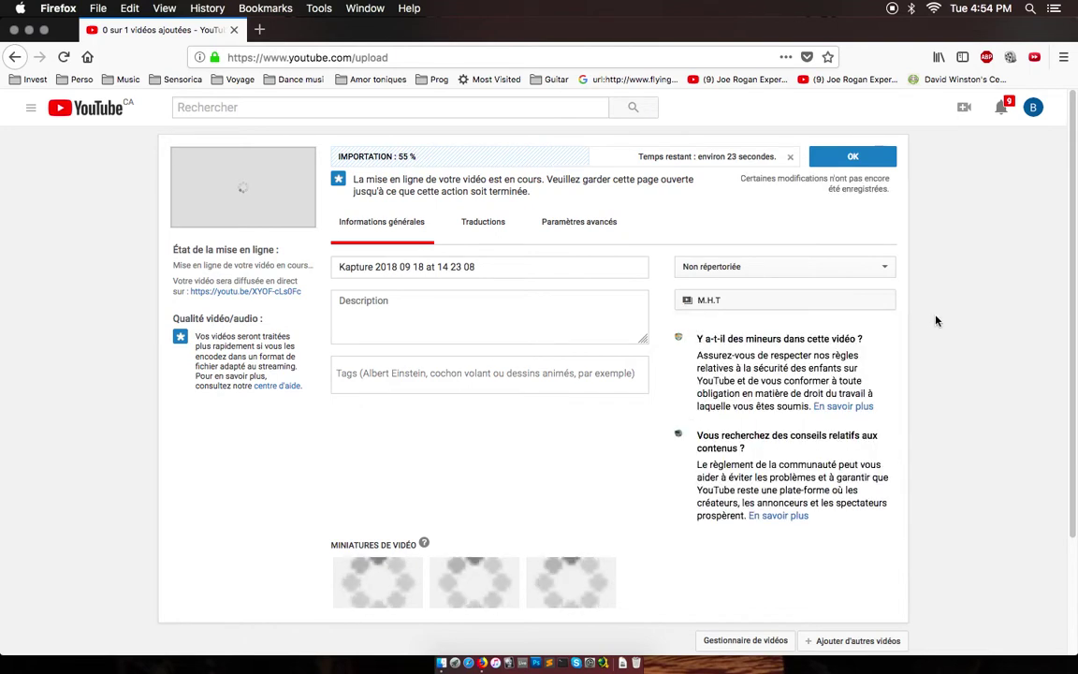
Replace the Kapture title with 'Essai 1 - Mon excerice'.
{"action": "left_click", "coordinate": [505, 271]}
{"action": "key", "text": "super+a"}
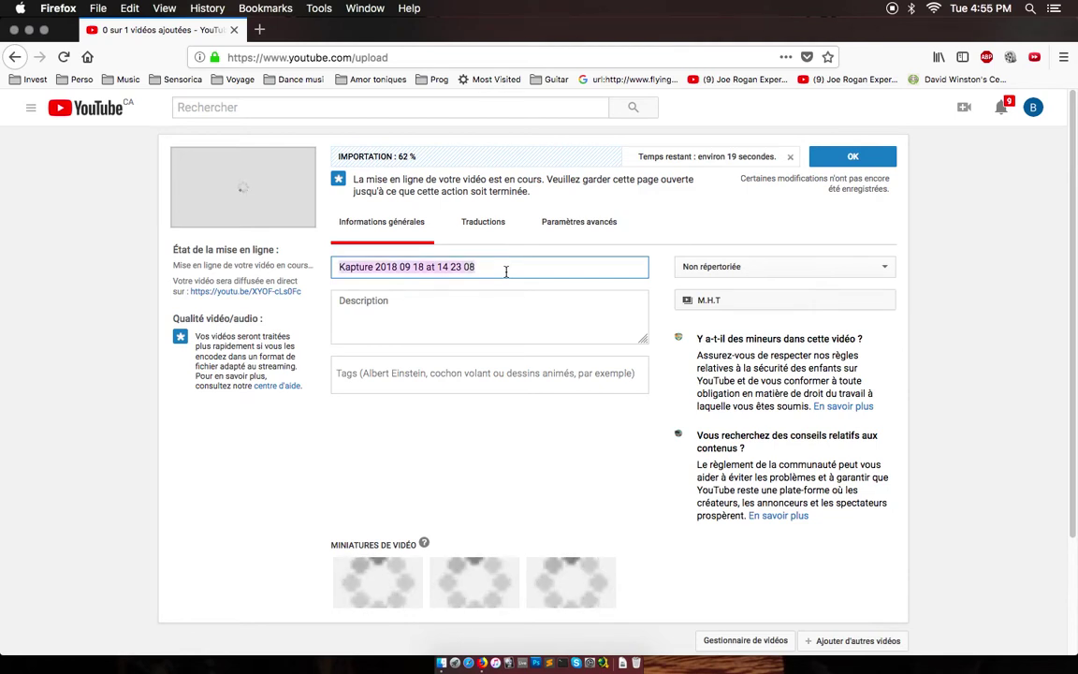
{"action": "type", "text": "Essai"}
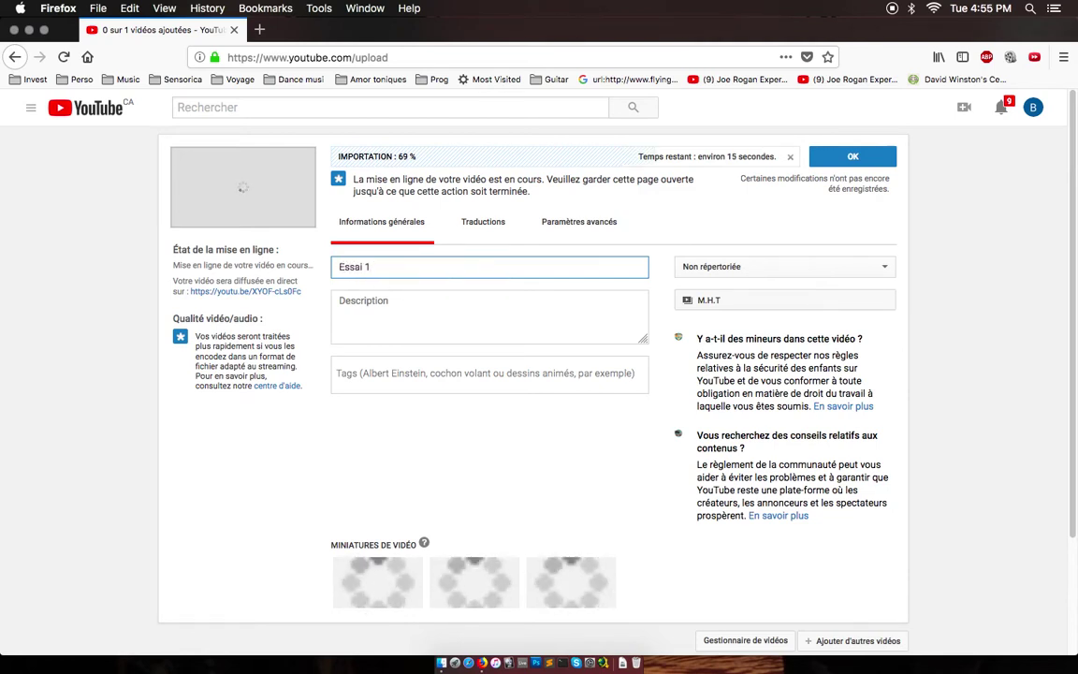
{"action": "type", "text": " 1 "}
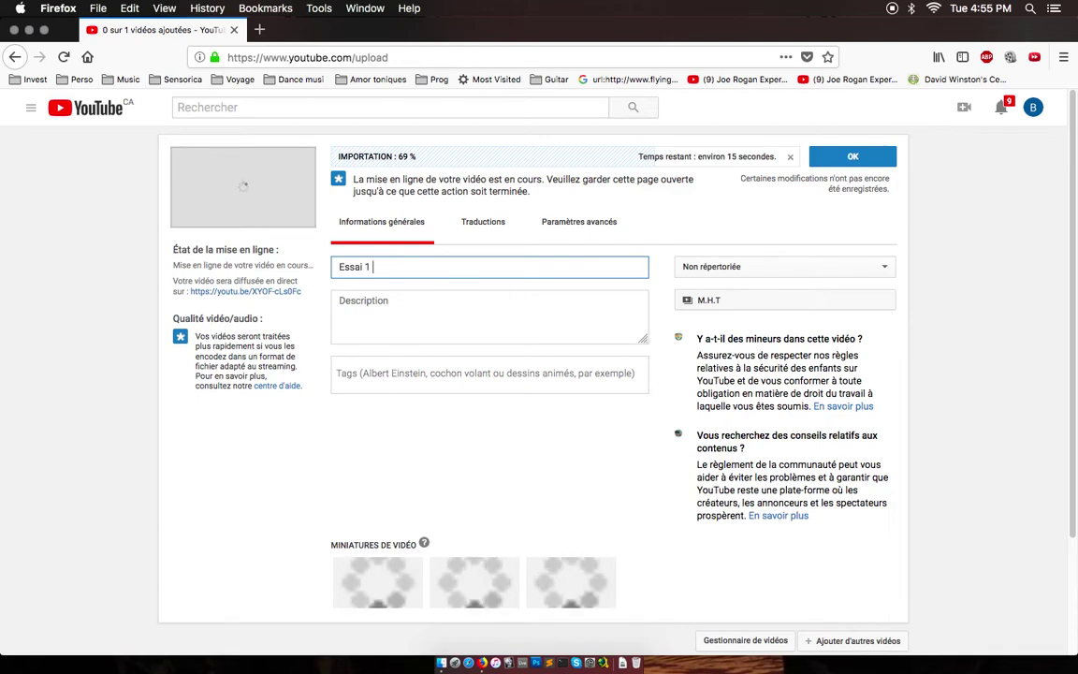
{"action": "type", "text": "- "}
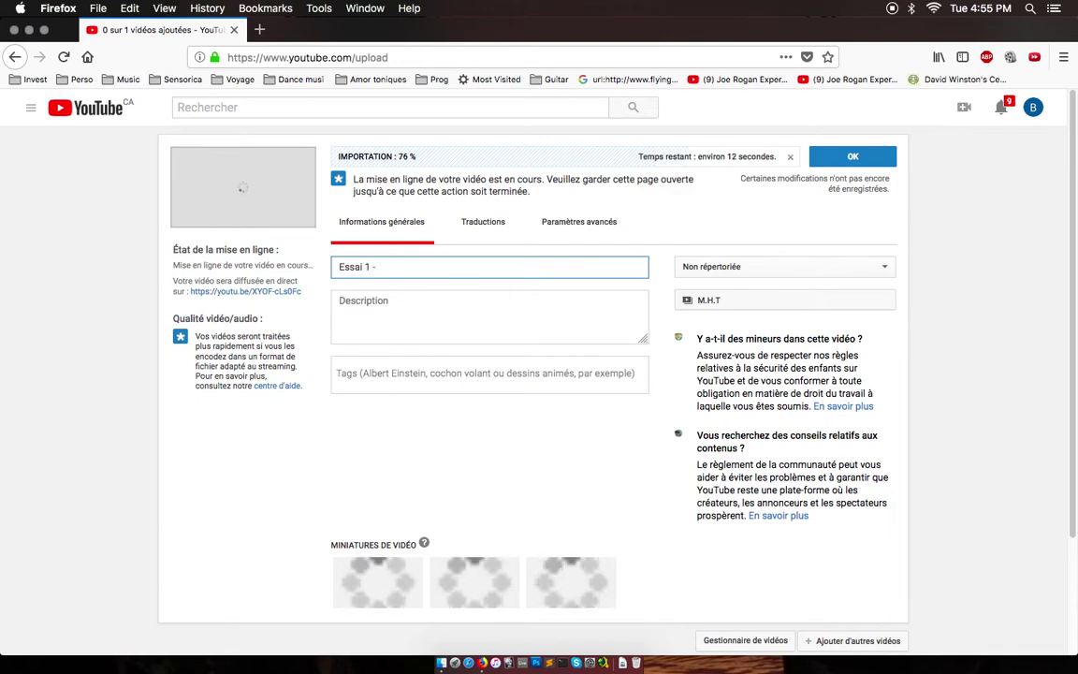
{"action": "type", "text": "Mon e"}
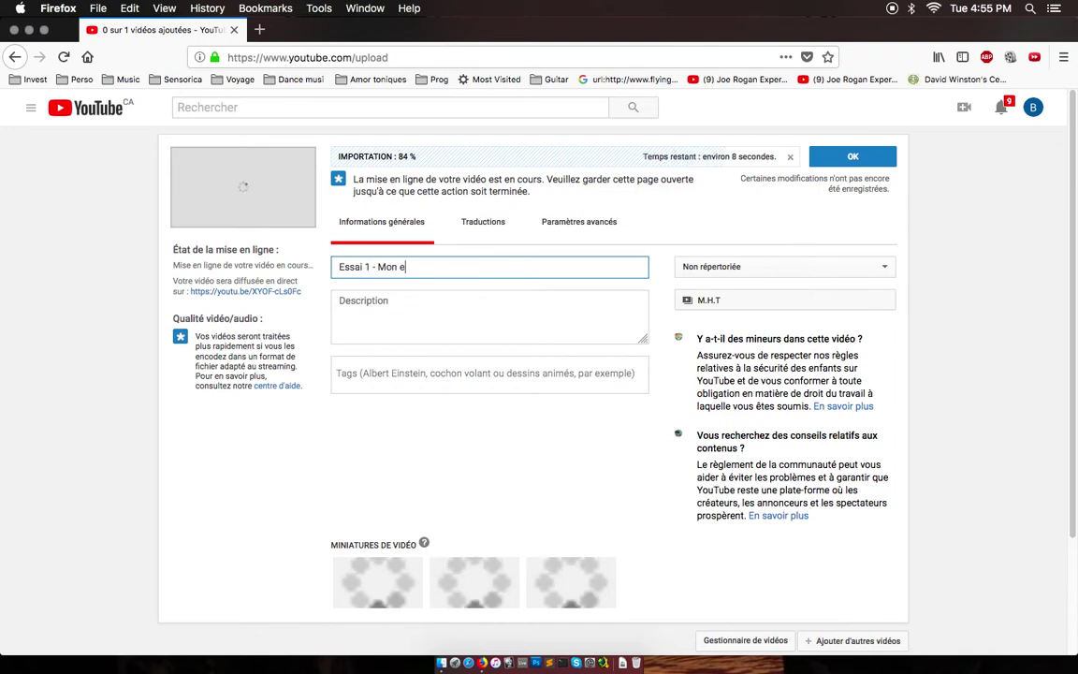
{"action": "type", "text": "xcerice"}
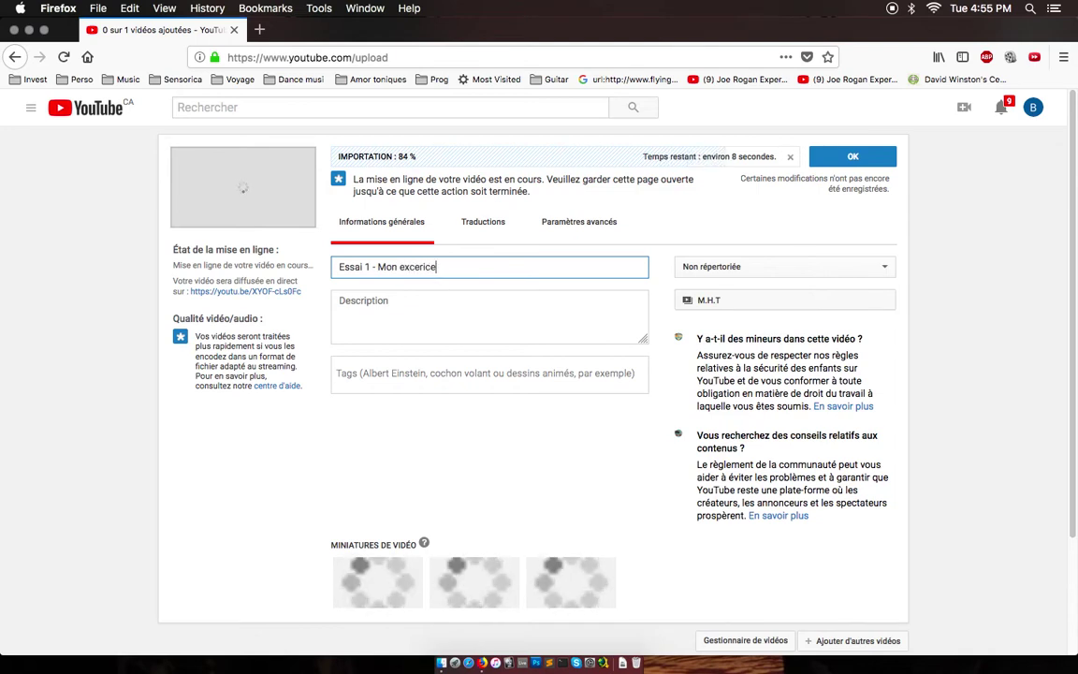
Write the description 'Sujet', 'Méthode', 'Commentaires :' on separate lines and save the changes.
{"action": "left_click", "coordinate": [340, 300]}
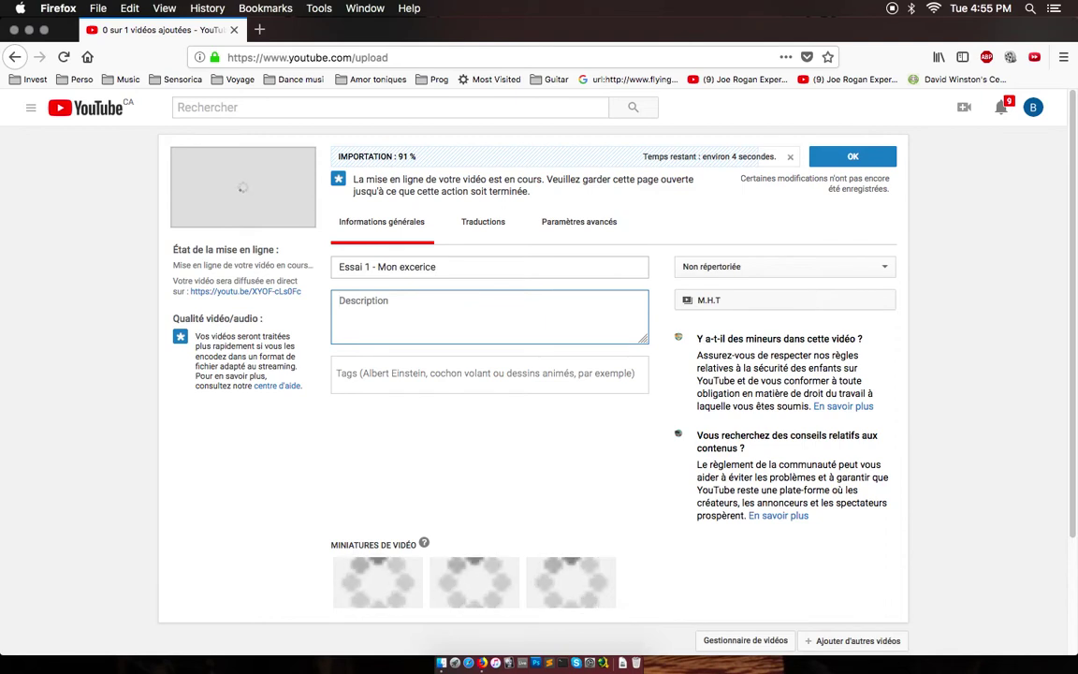
{"action": "type", "text": "Sujet"}
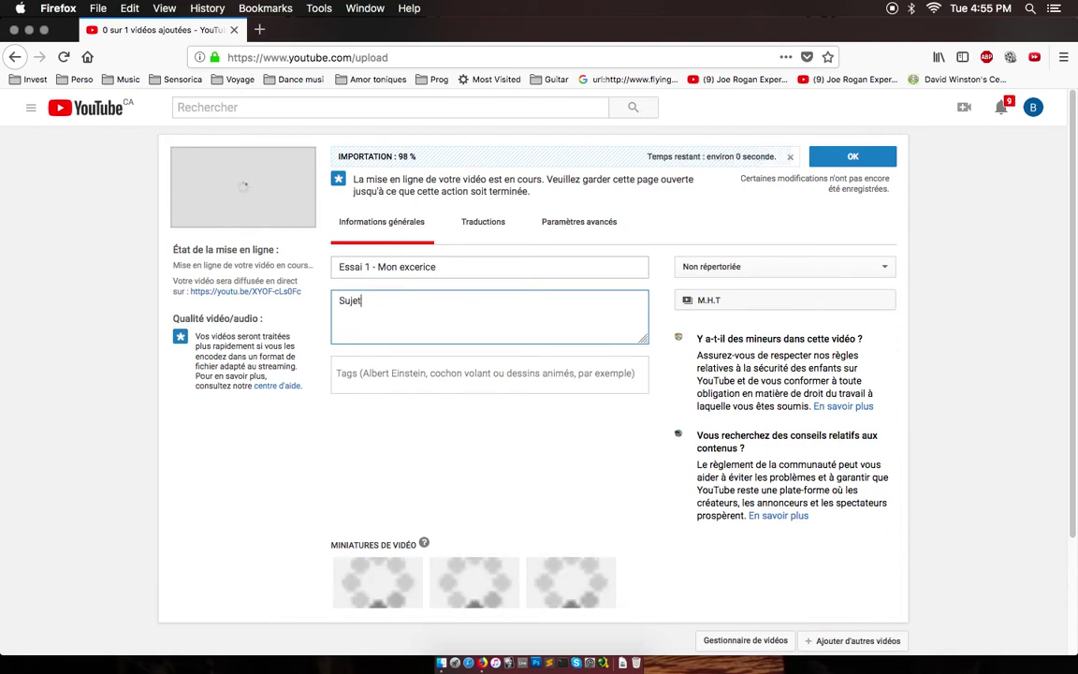
{"action": "key", "text": "Return"}
{"action": "key", "text": "Return"}
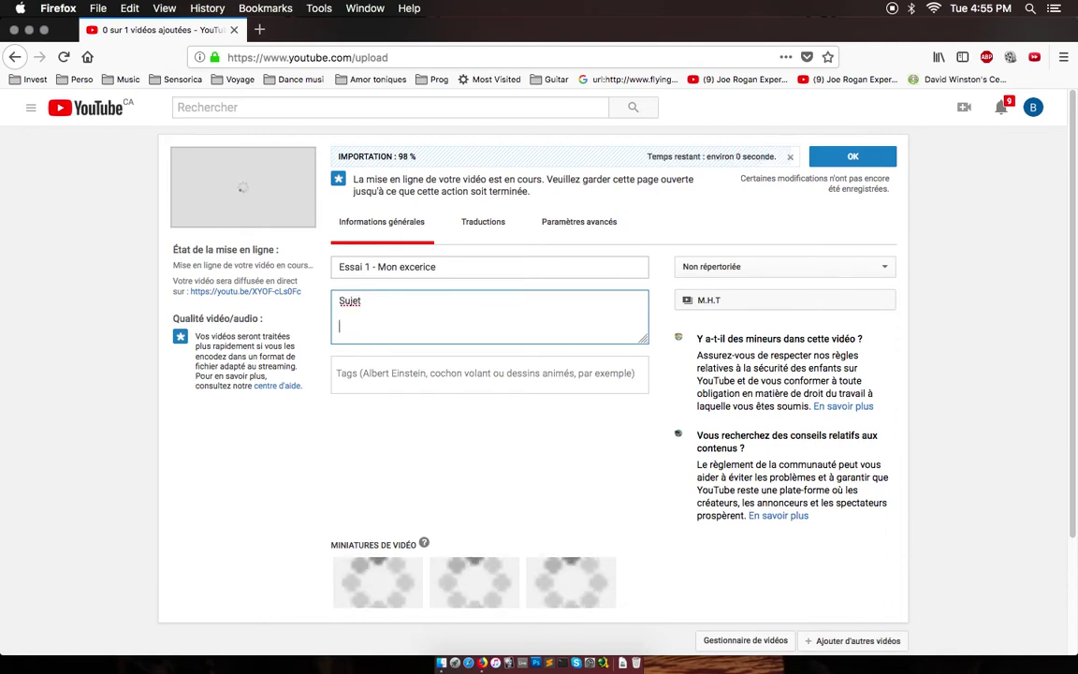
{"action": "type", "text": "Méth"}
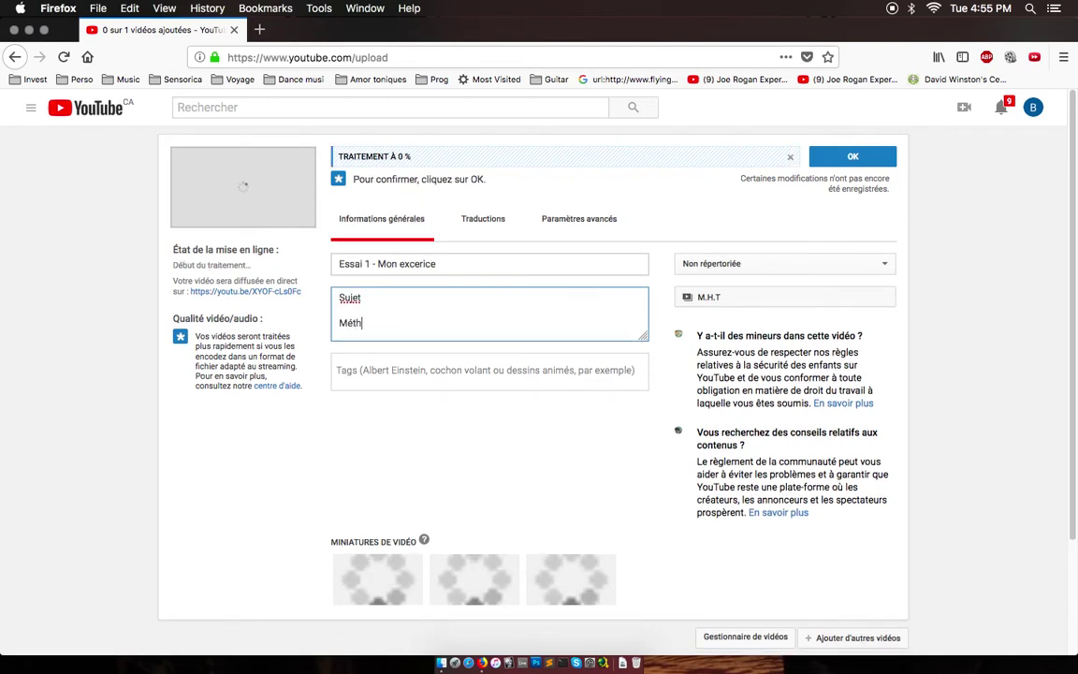
{"action": "type", "text": "ode"}
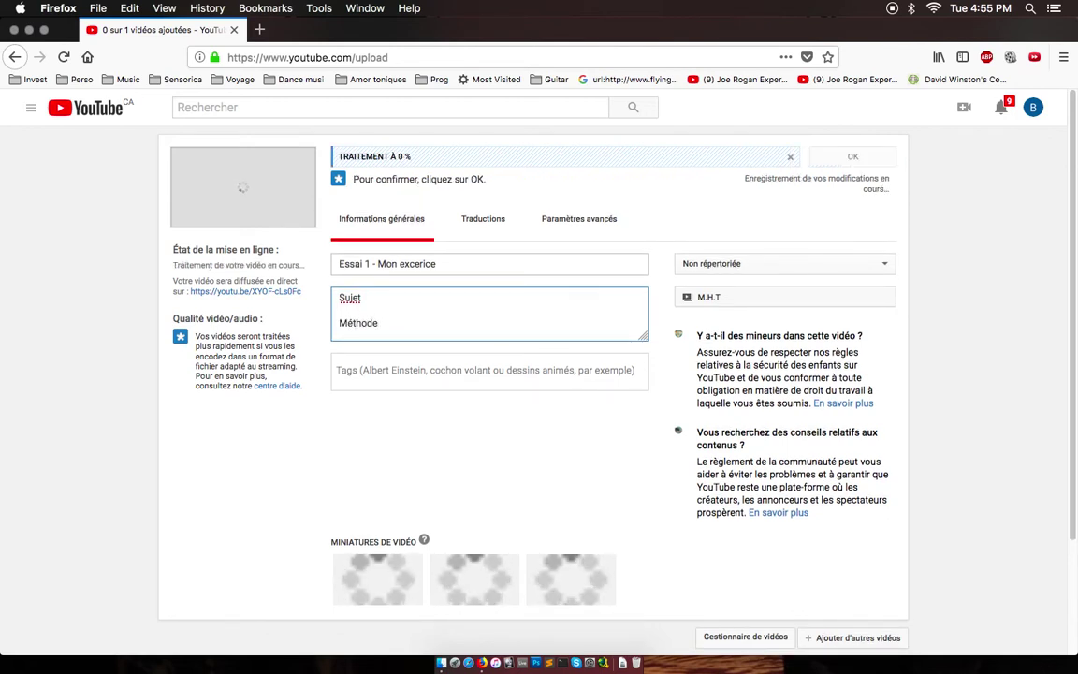
{"action": "key", "text": "Return"}
{"action": "key", "text": "Return"}
{"action": "type", "text": "Comm"}
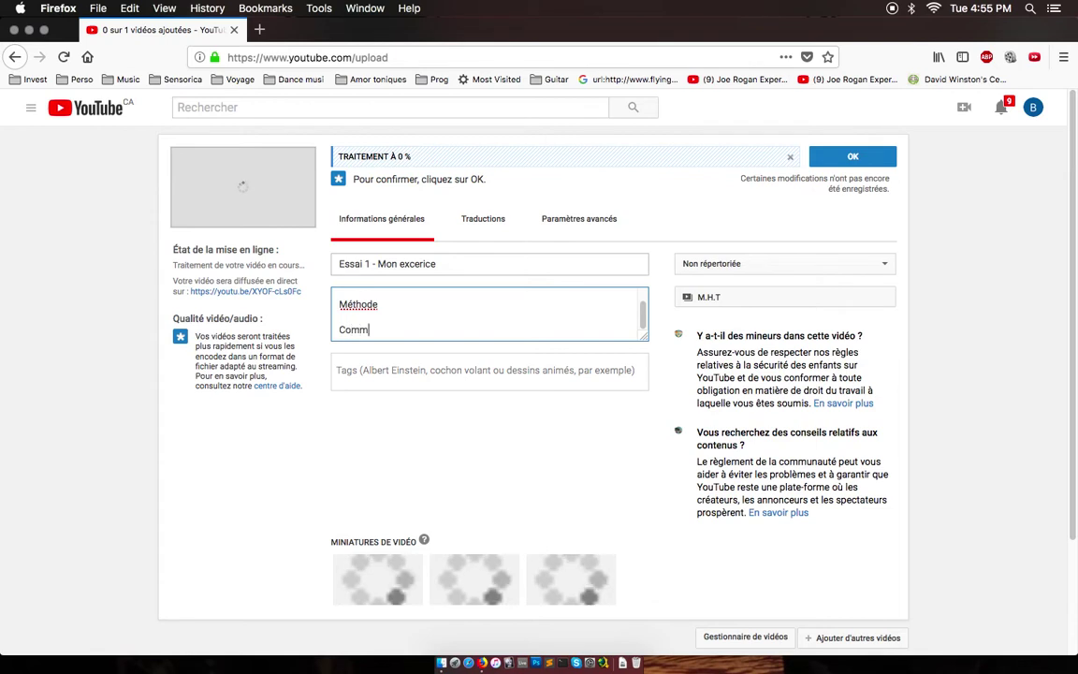
{"action": "type", "text": "entaires :"}
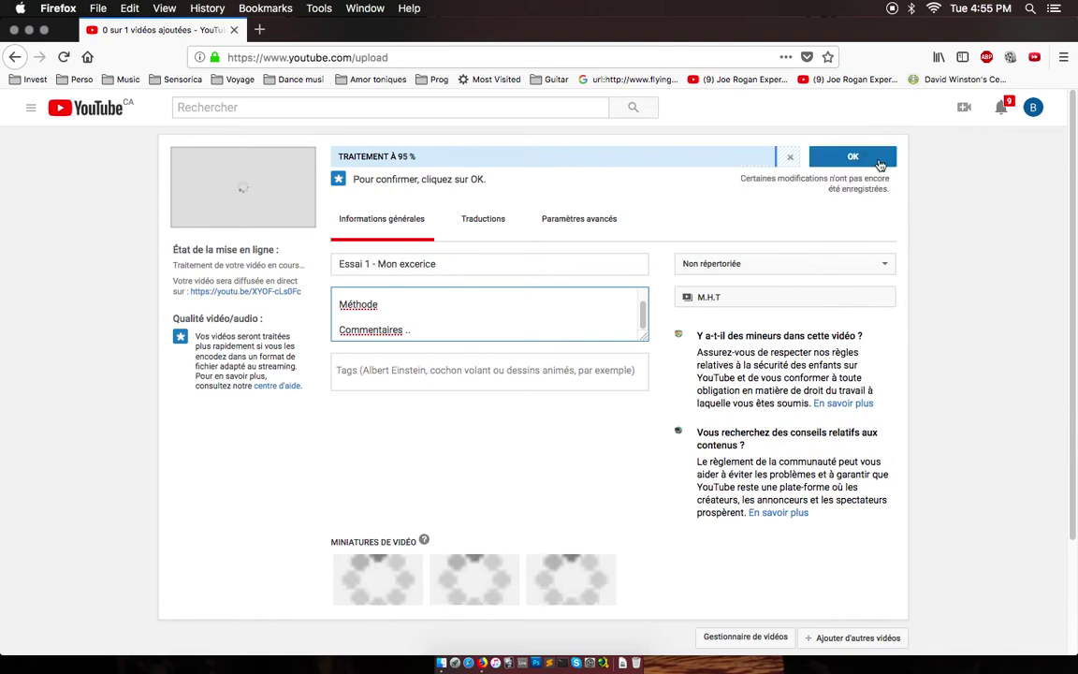
{"action": "left_click", "coordinate": [879, 163]}
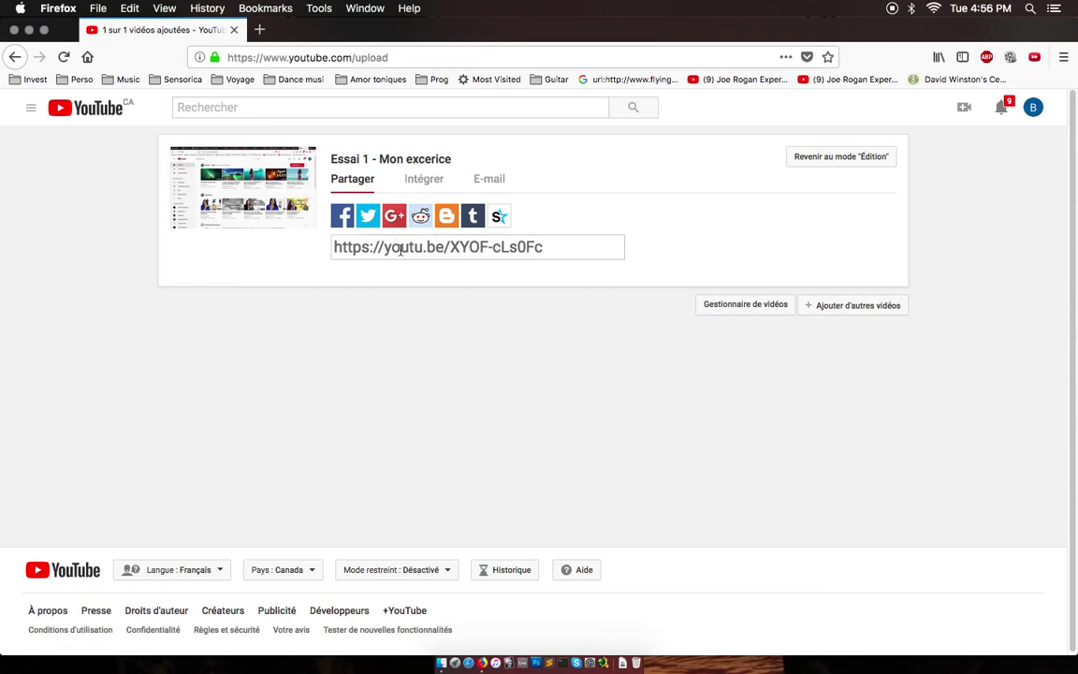
{"action": "left_click", "coordinate": [422, 185]}
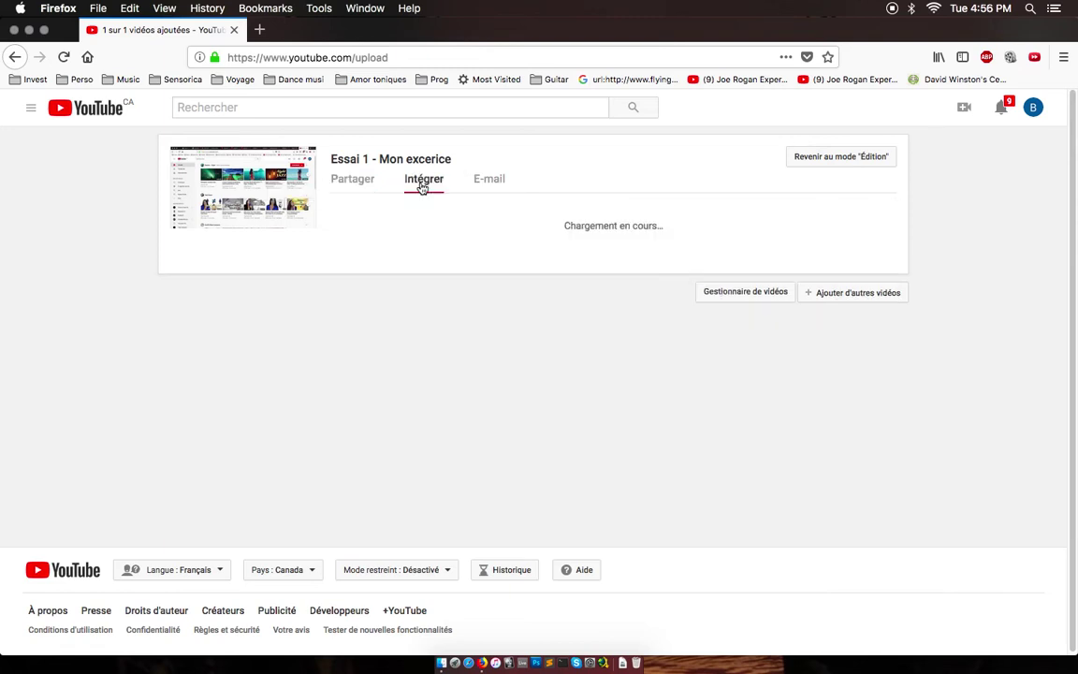
{"action": "left_click", "coordinate": [475, 187]}
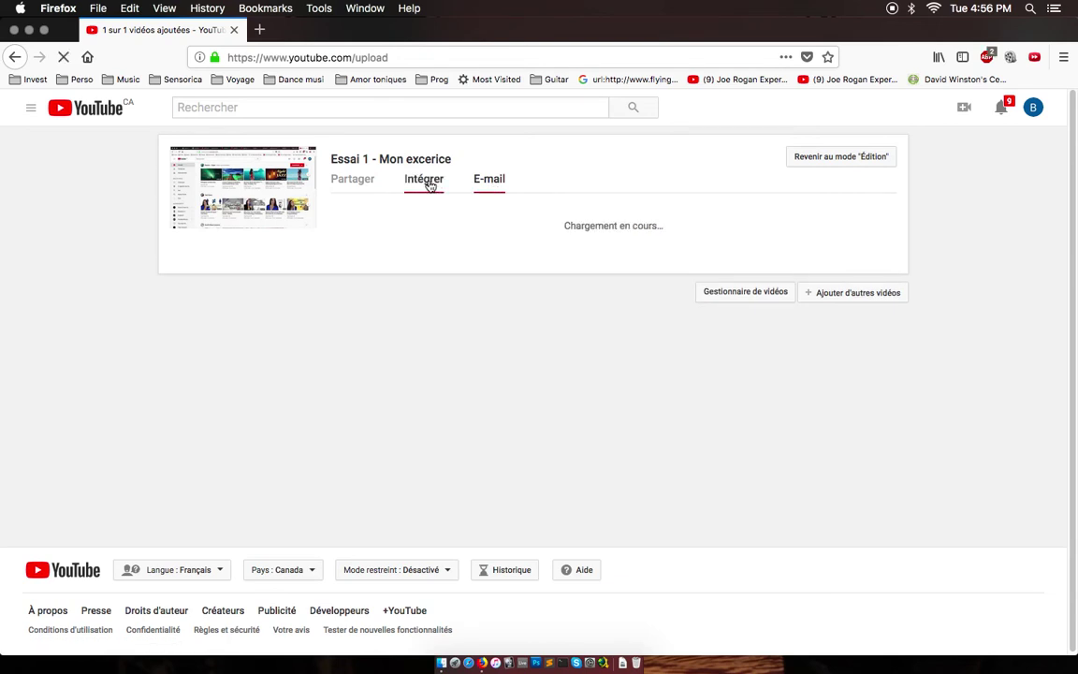
{"action": "left_click", "coordinate": [348, 187]}
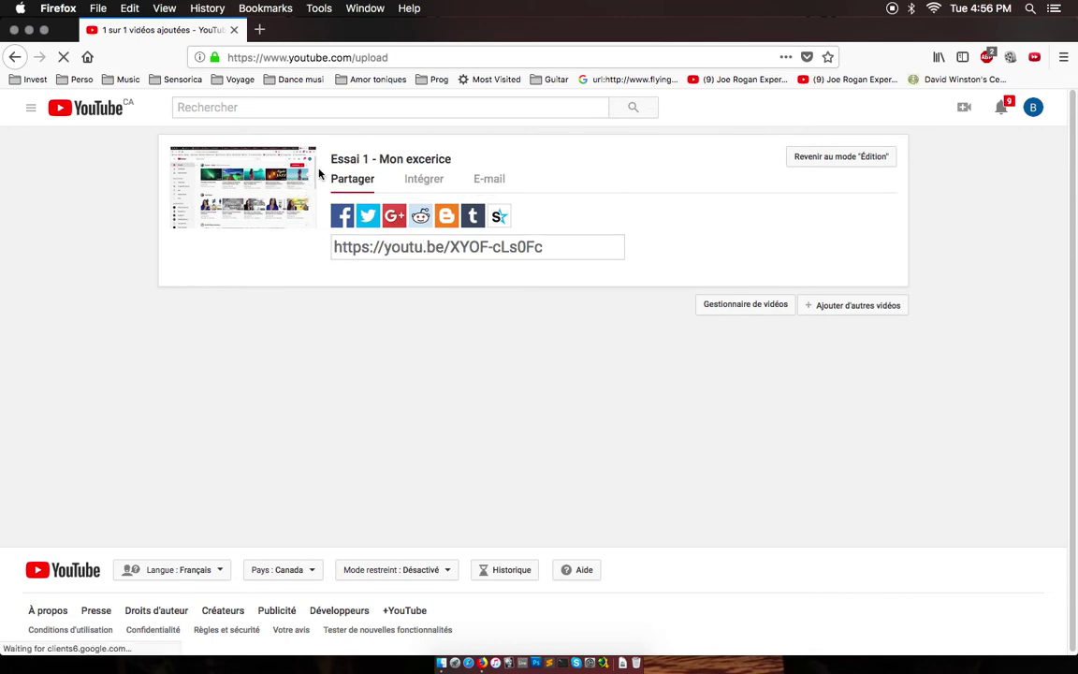
{"action": "left_click", "coordinate": [346, 167]}
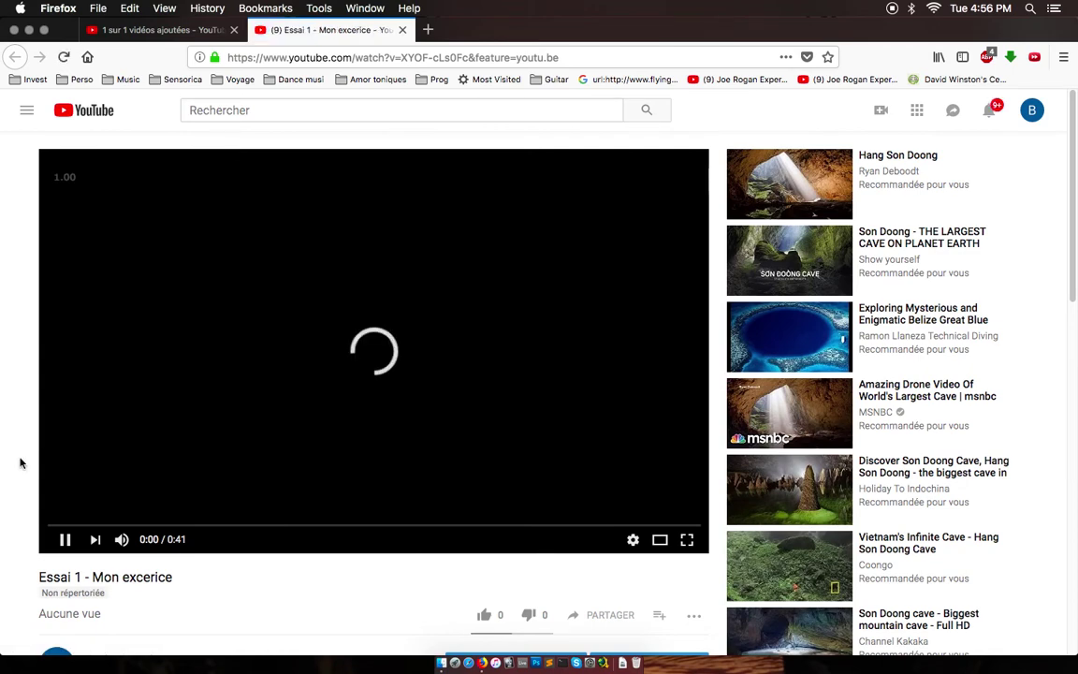
Check the Sujet / Méthode description below the video, then pause playback.
{"action": "scroll", "coordinate": [21, 462], "scroll_direction": "down", "scroll_amount": 1}
{"action": "scroll", "coordinate": [21, 463], "scroll_direction": "down", "scroll_amount": 3}
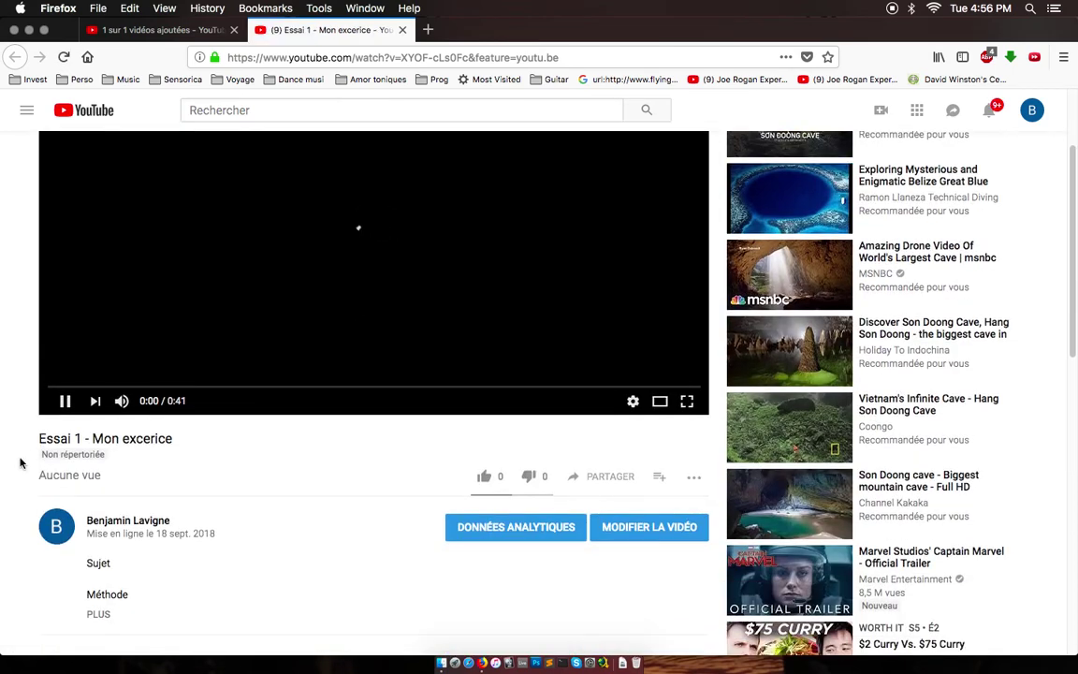
{"action": "scroll", "coordinate": [21, 462], "scroll_direction": "down", "scroll_amount": 4}
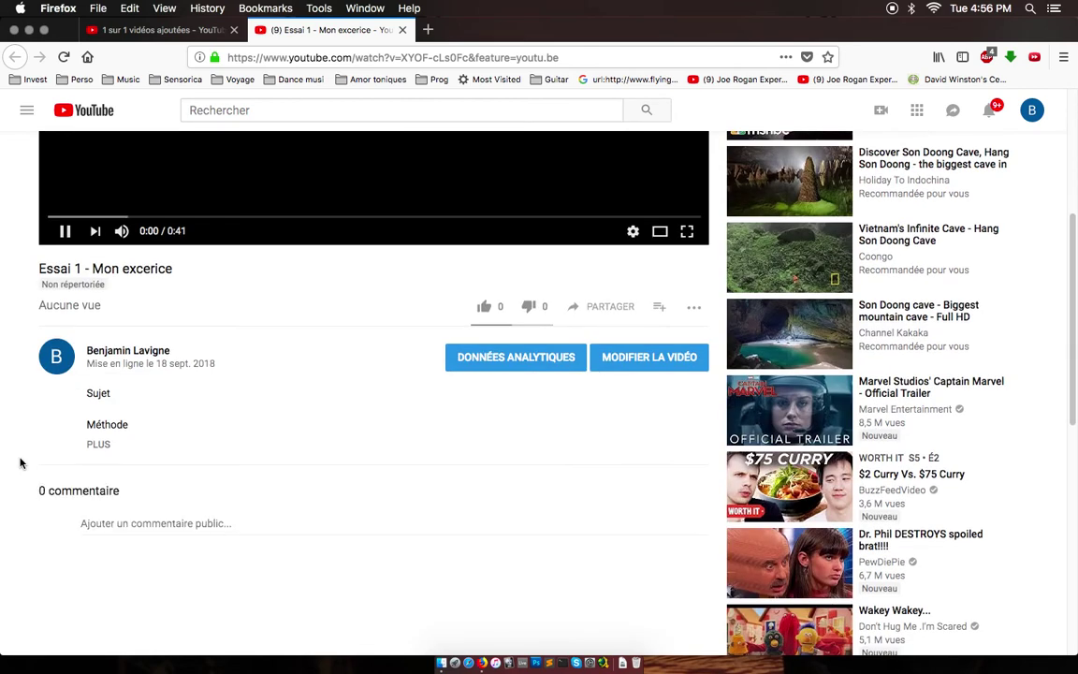
{"action": "scroll", "coordinate": [21, 462], "scroll_direction": "up", "scroll_amount": 7}
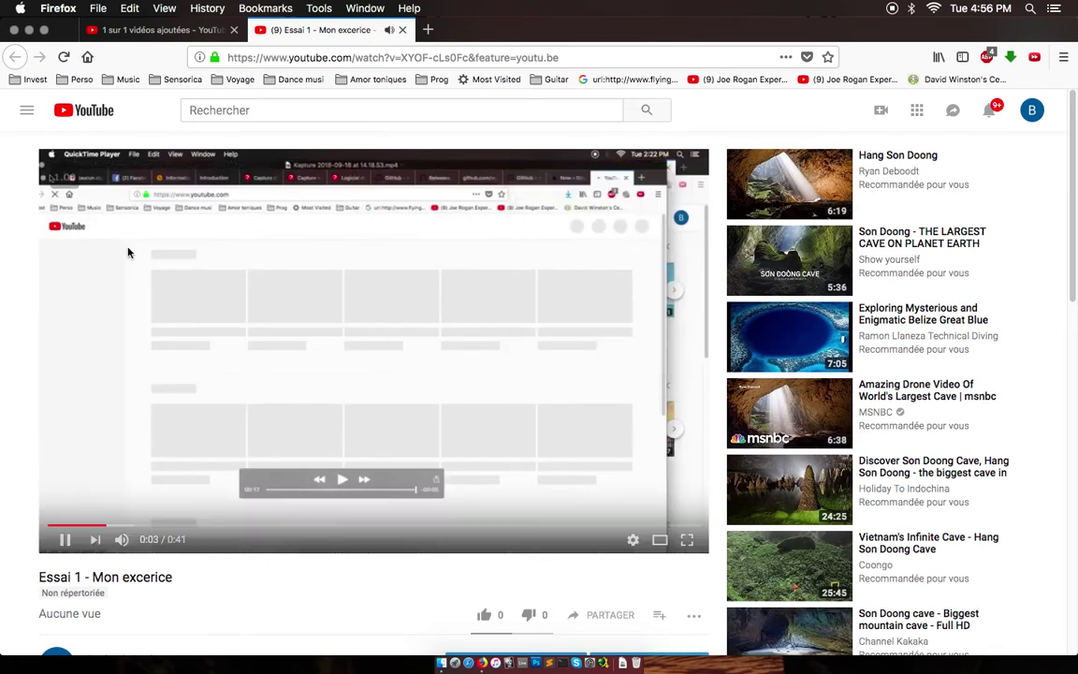
{"action": "left_click", "coordinate": [126, 247]}
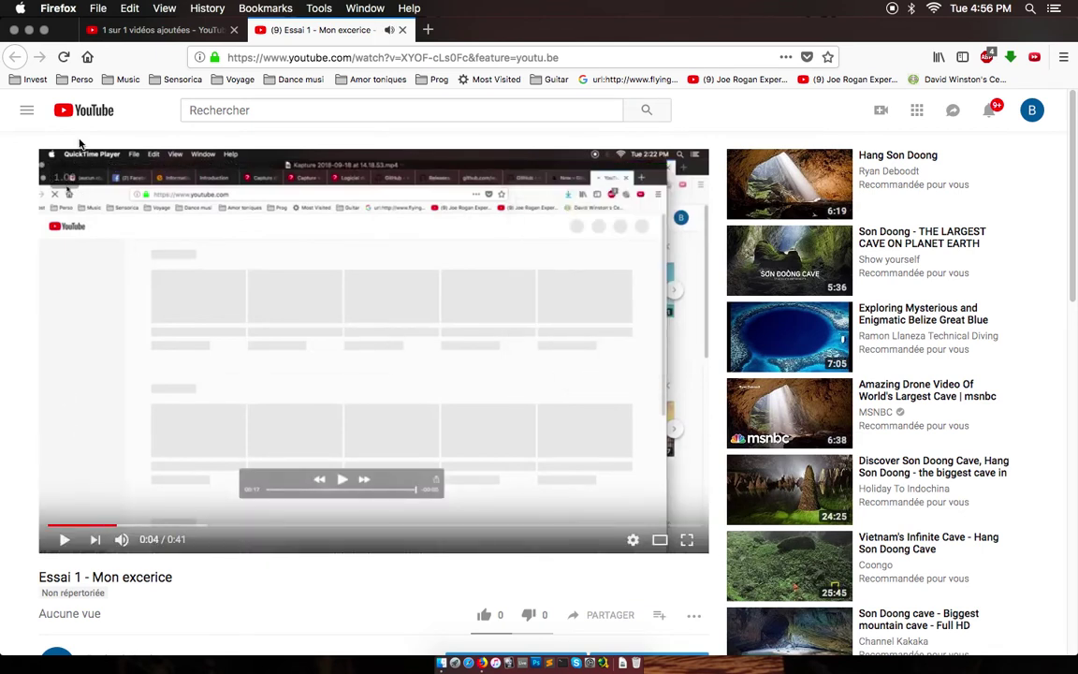
Check that the M.H.T playlist holds 'Essai 1 - Mon excerice', then open its edit page.
{"action": "left_click", "coordinate": [27, 111]}
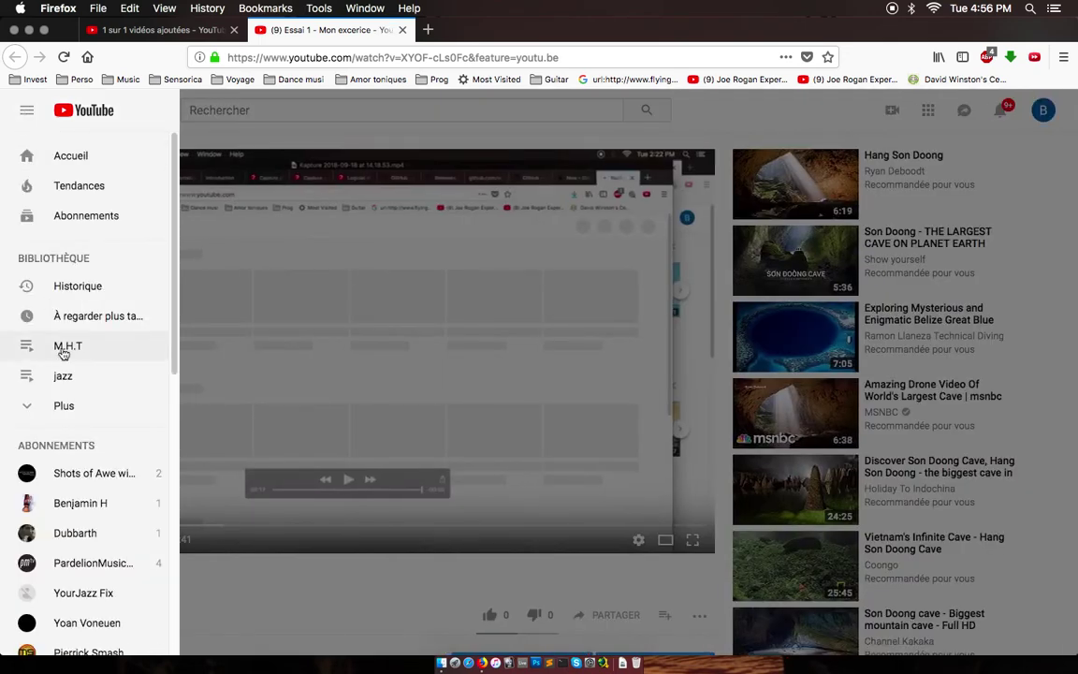
{"action": "left_click", "coordinate": [65, 348]}
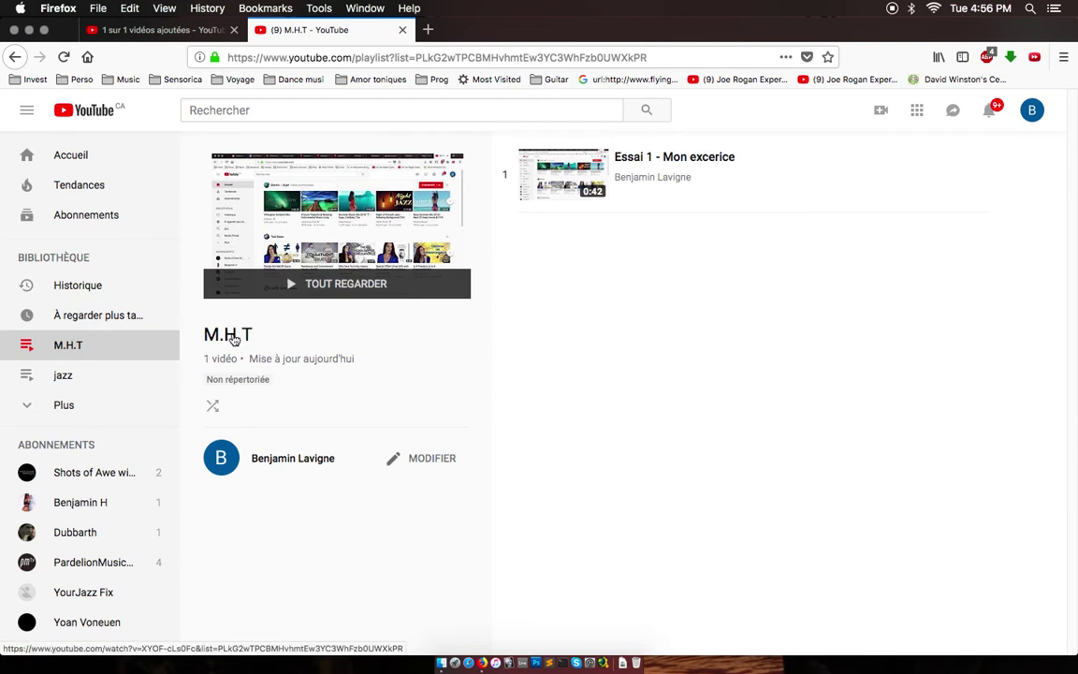
{"action": "left_click", "coordinate": [234, 339]}
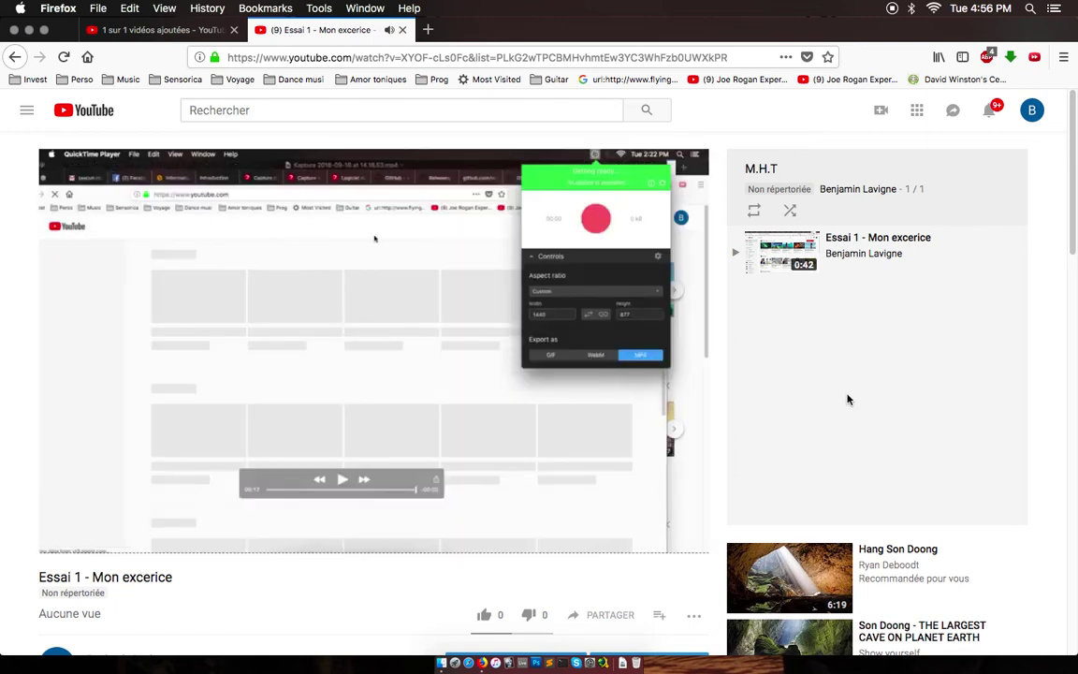
{"action": "left_click", "coordinate": [15, 57]}
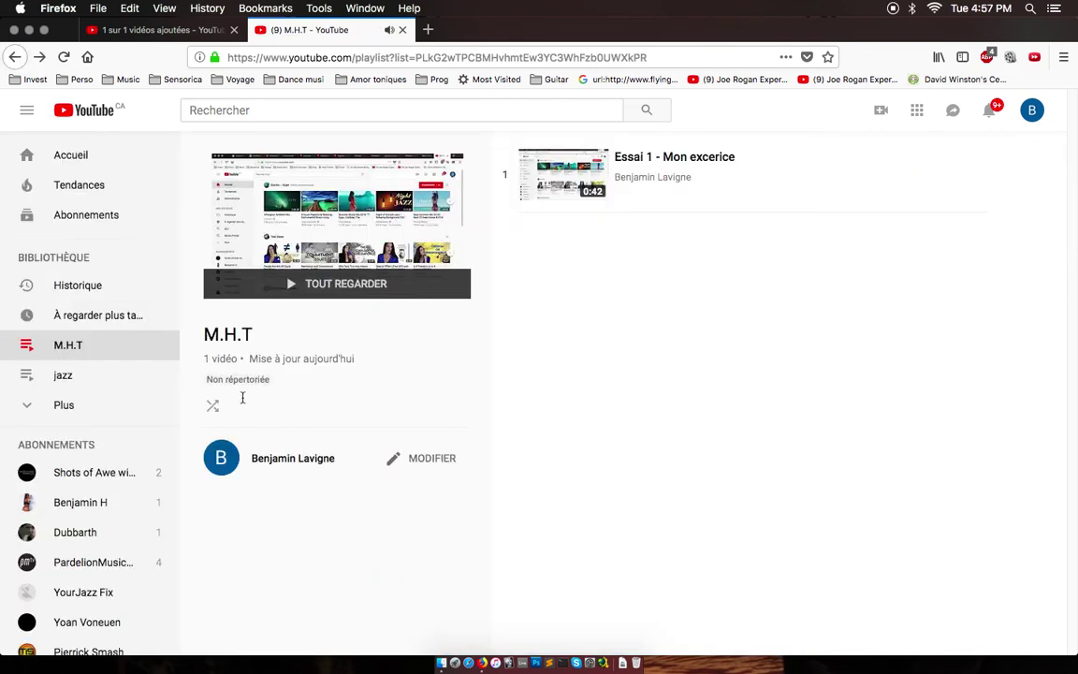
{"action": "left_click", "coordinate": [419, 458]}
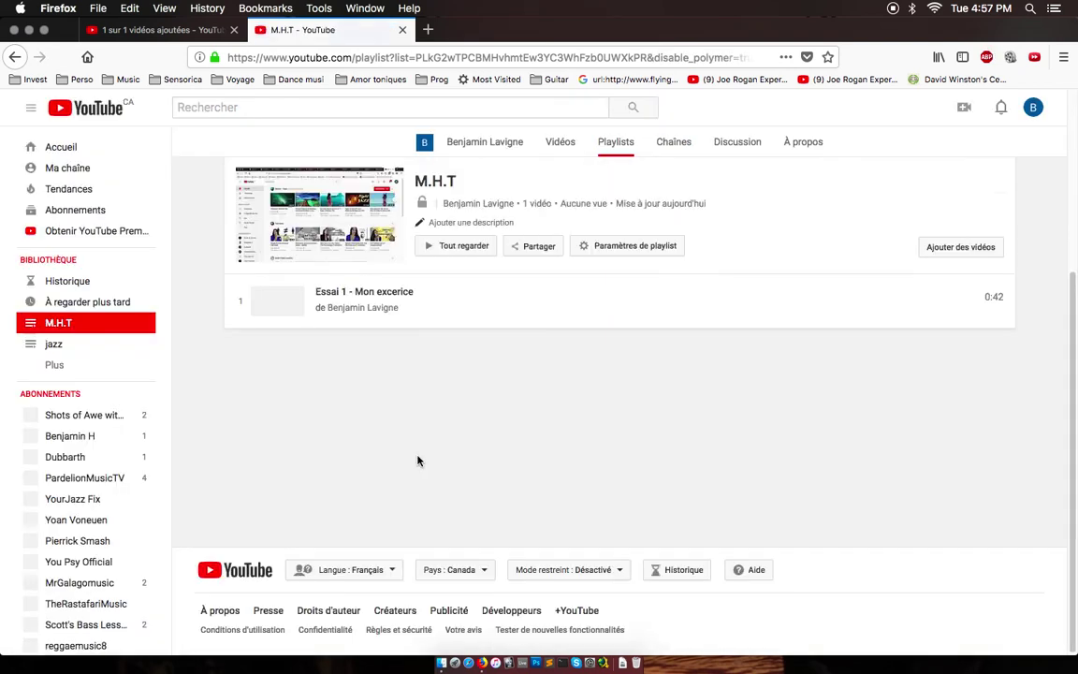
Copy the M.H.T playlist's share URL and bring up its e-mail sharing form.
{"action": "left_click", "coordinate": [531, 248]}
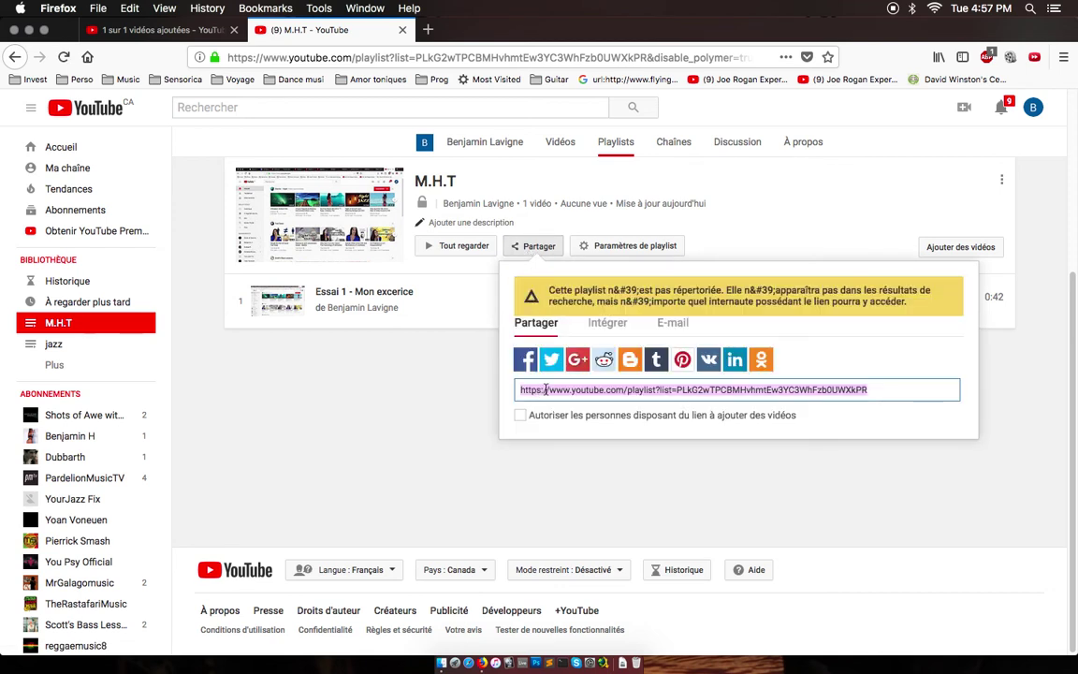
{"action": "right_click", "coordinate": [621, 390]}
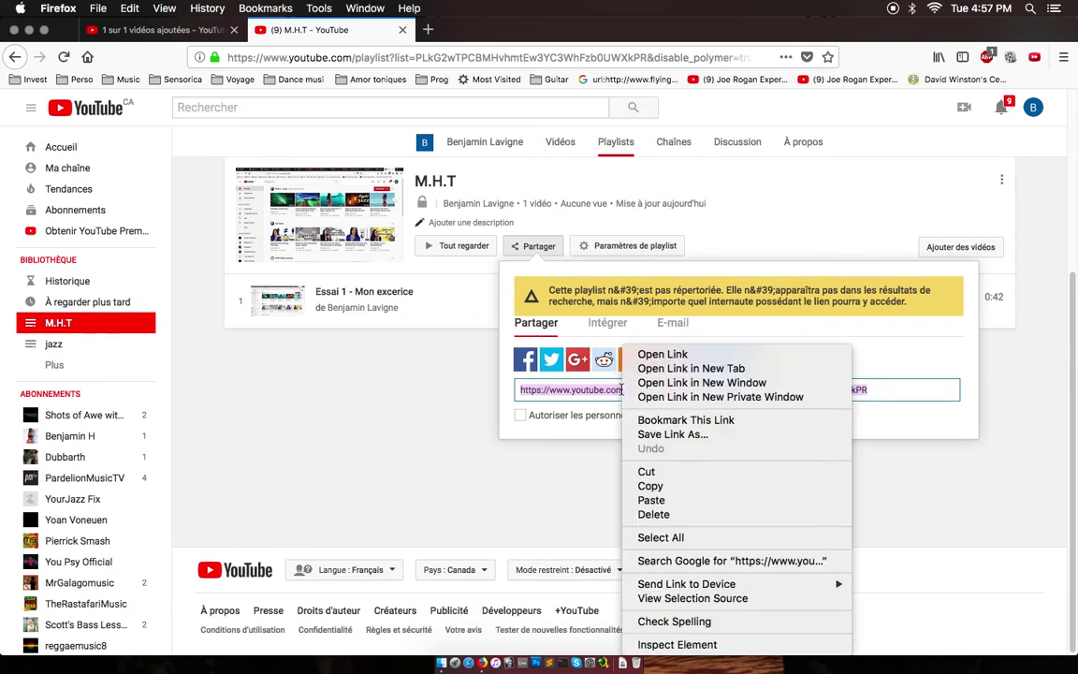
{"action": "left_click", "coordinate": [652, 487]}
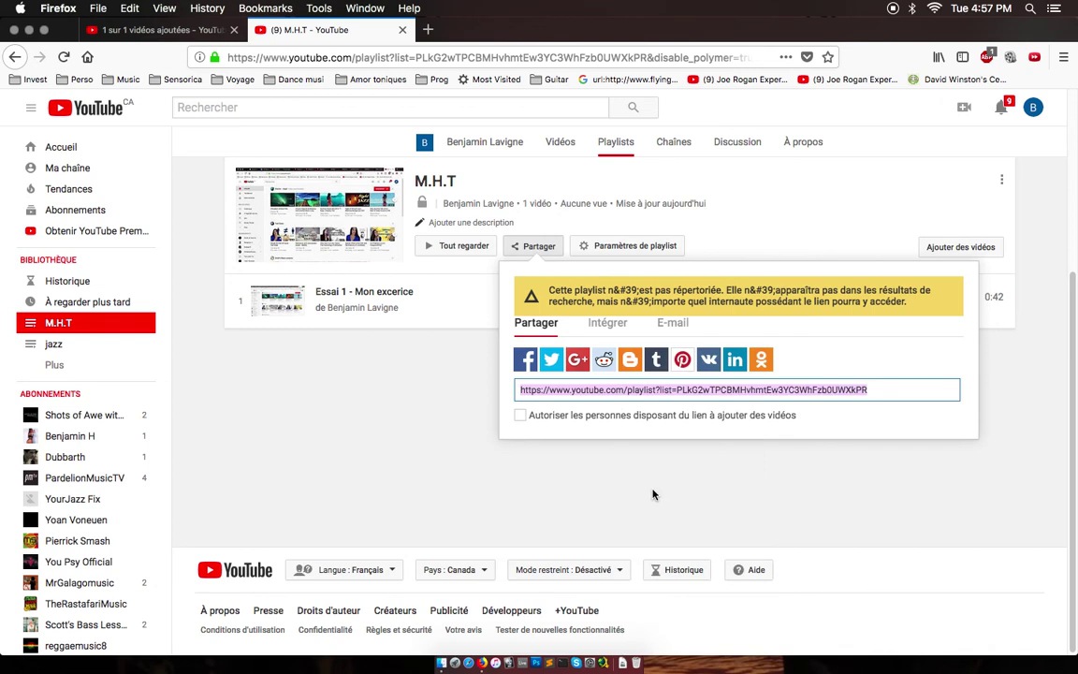
{"action": "left_click", "coordinate": [667, 325]}
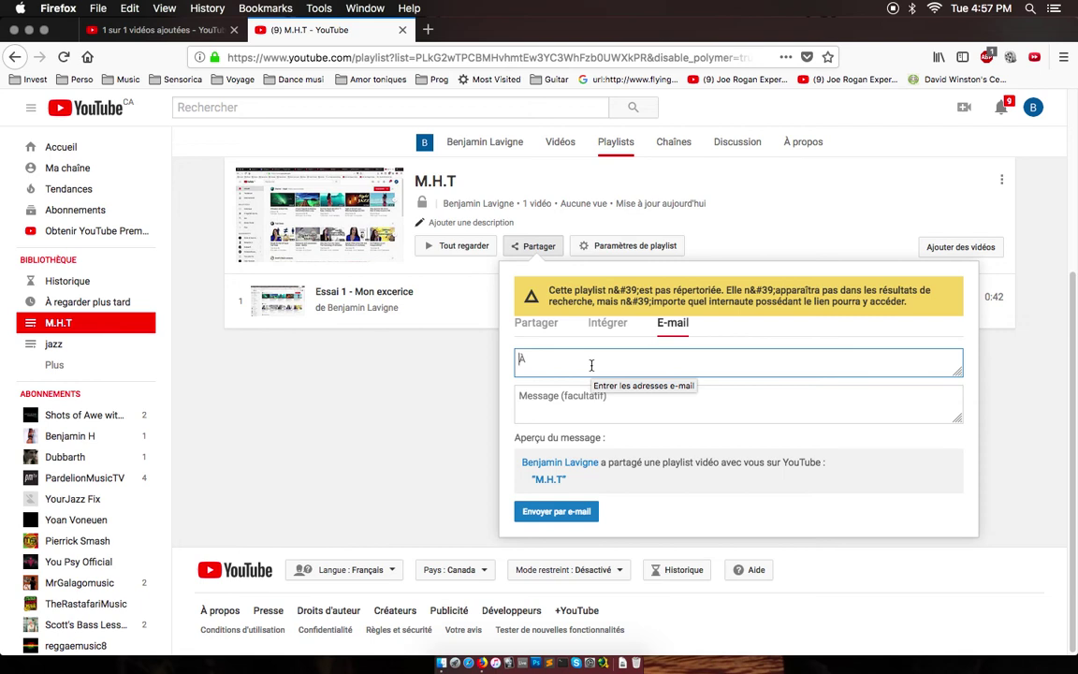
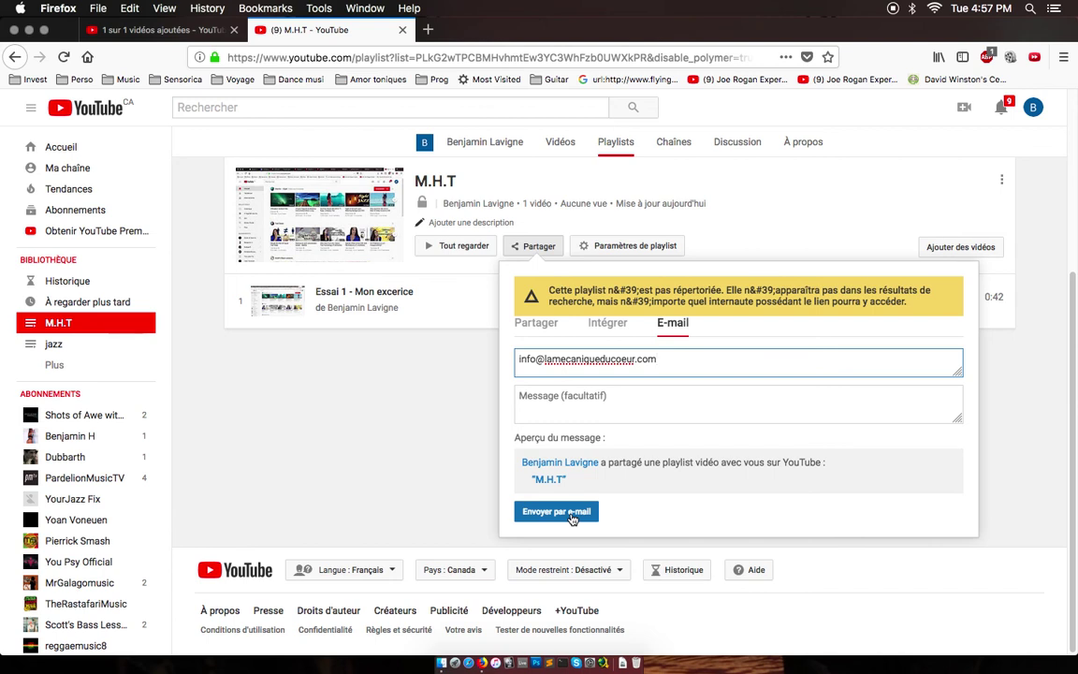
Enter the recipient's e-mail address and send the M.H.T playlist by e-mail.
{"action": "left_click", "coordinate": [572, 518]}
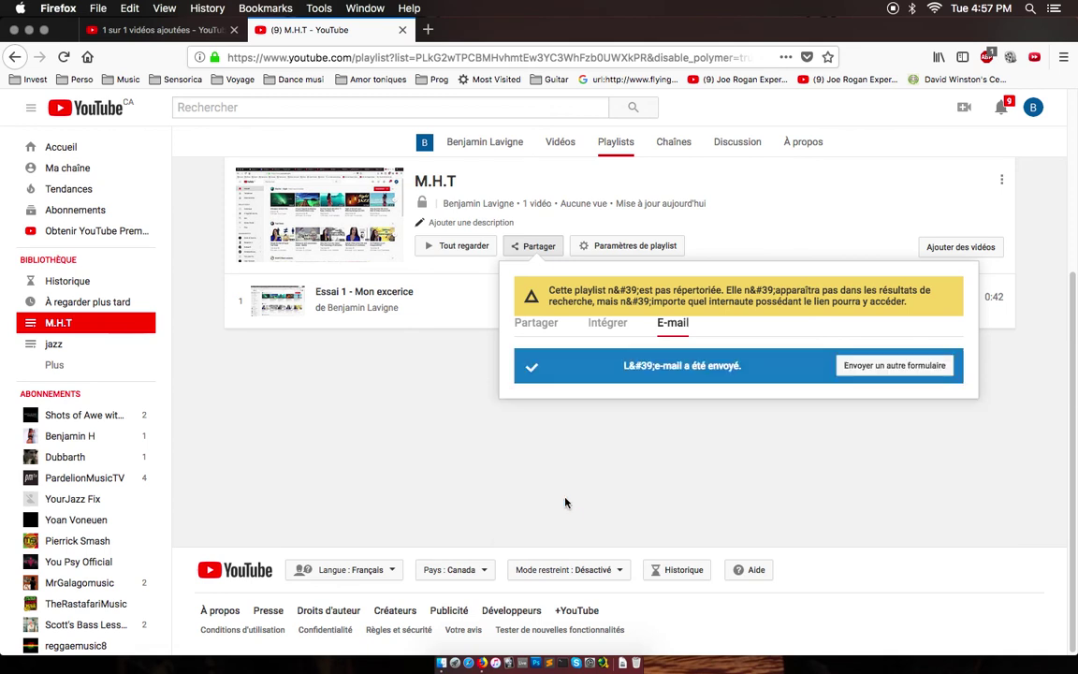
Return to the share-link view and dismiss the playlist's share box.
{"action": "left_click", "coordinate": [531, 328]}
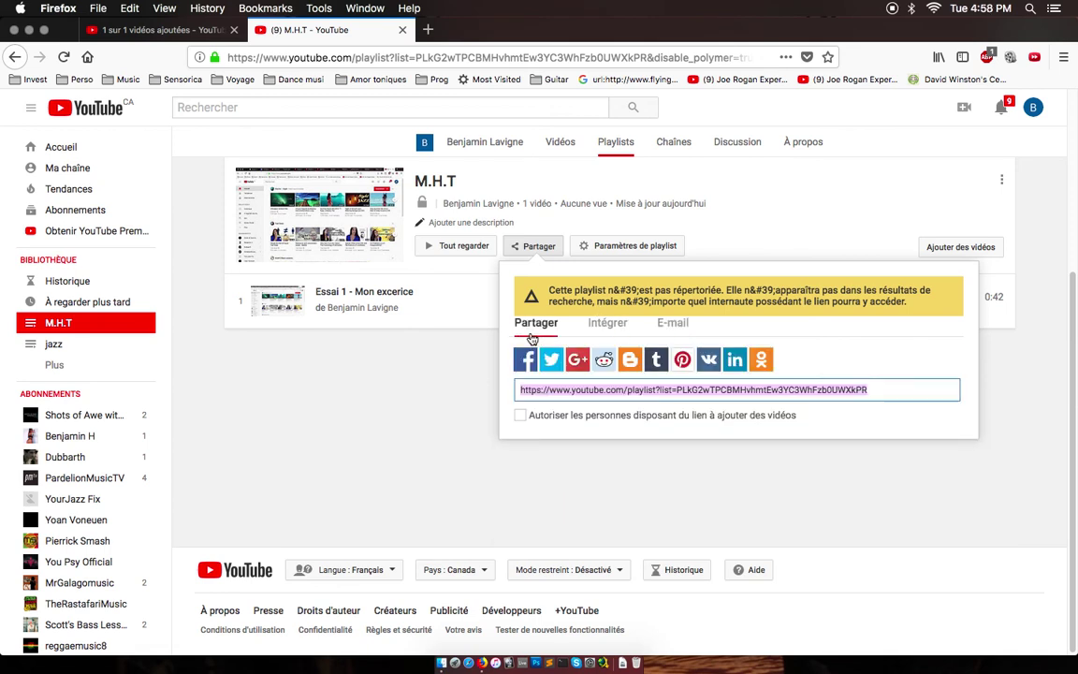
{"action": "left_click", "coordinate": [418, 413]}
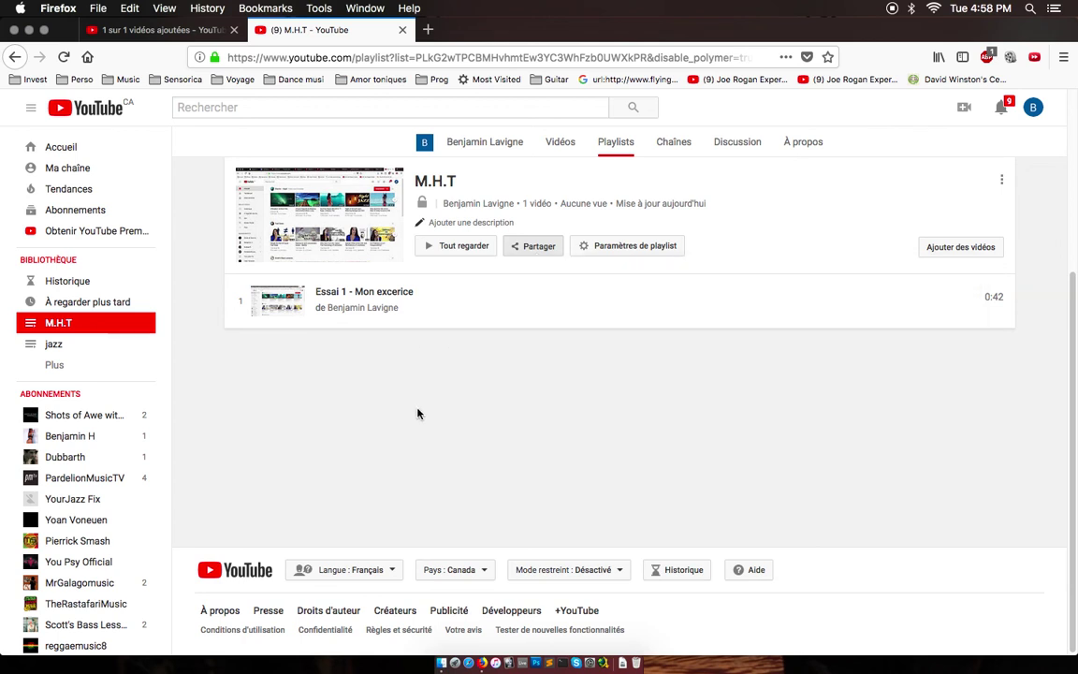